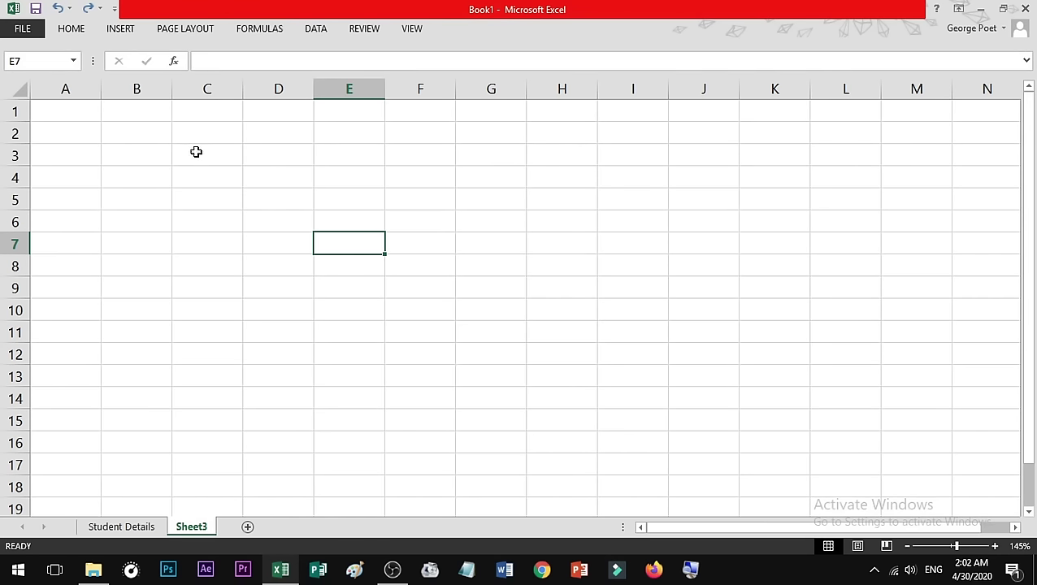
Step: Browse the Insert, View and Review tabs, select cell D6, then open the File Info page
click(78, 31)
click(120, 29)
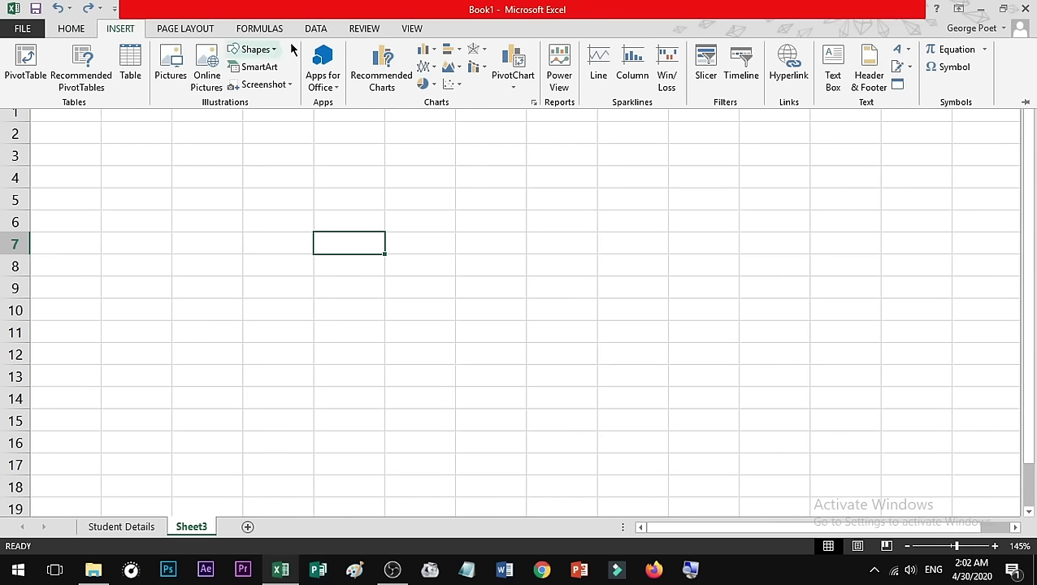
click(406, 28)
click(365, 30)
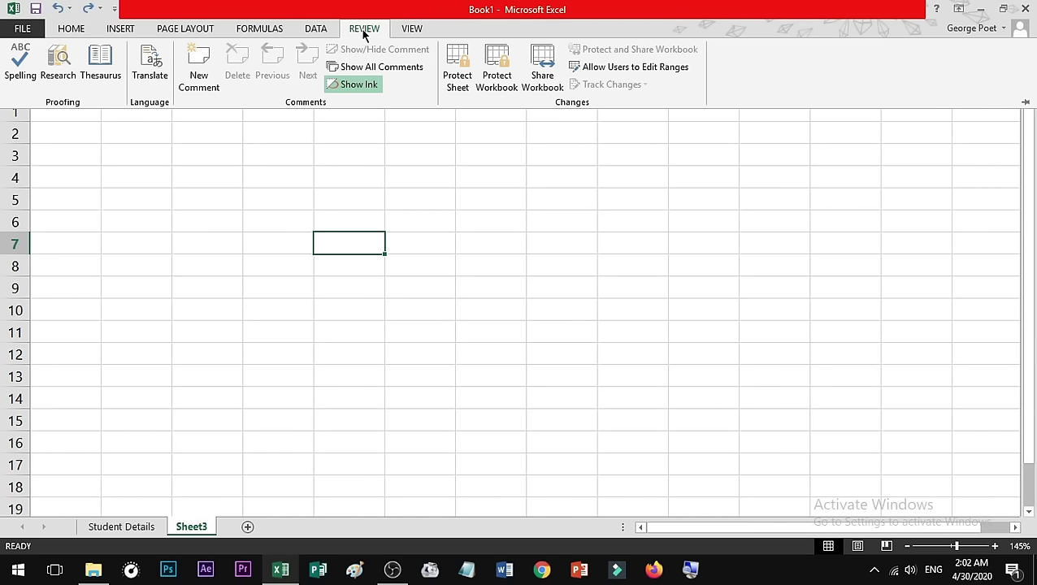
click(282, 197)
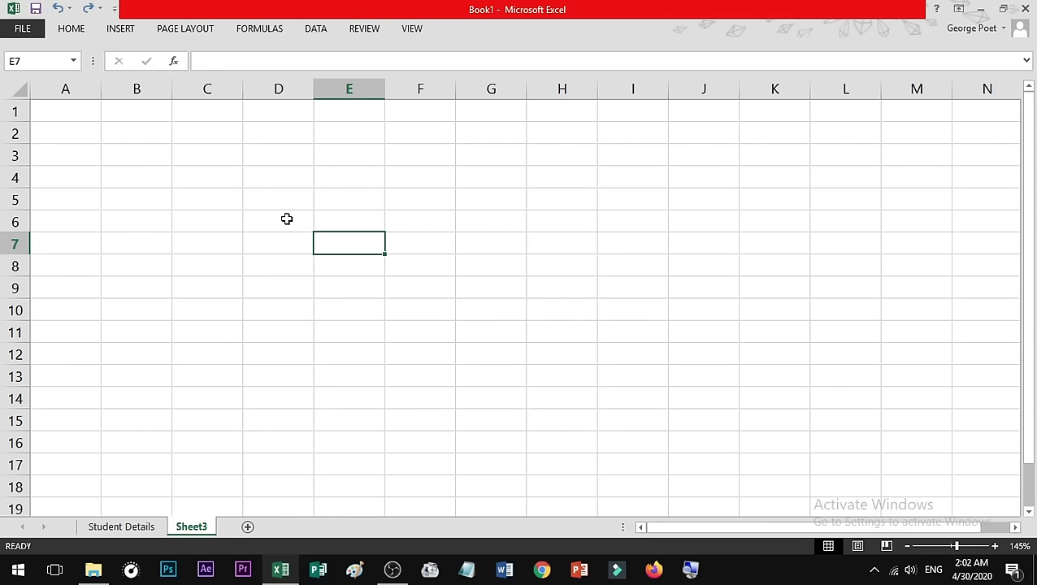
click(286, 219)
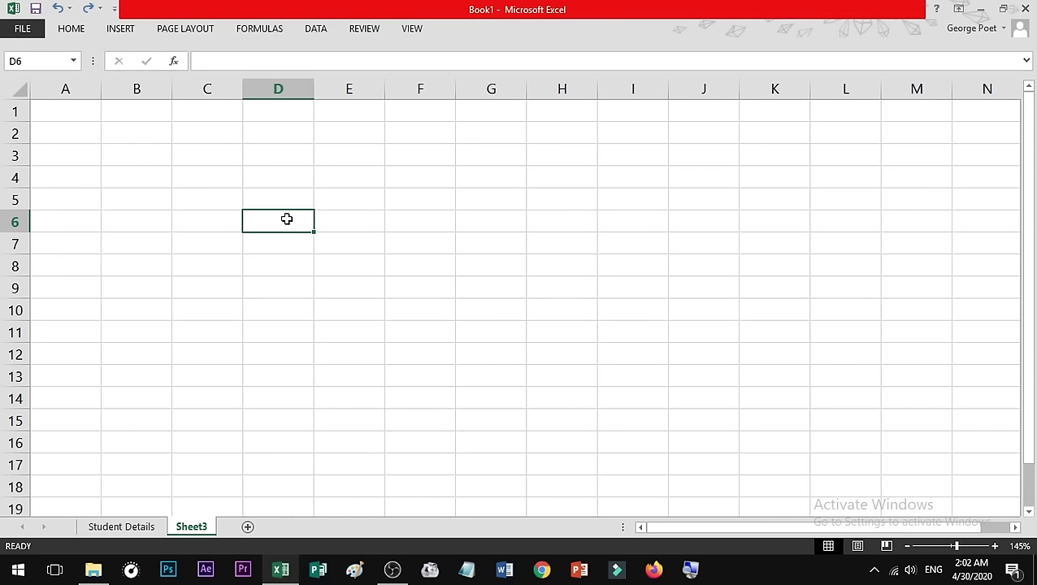
click(36, 37)
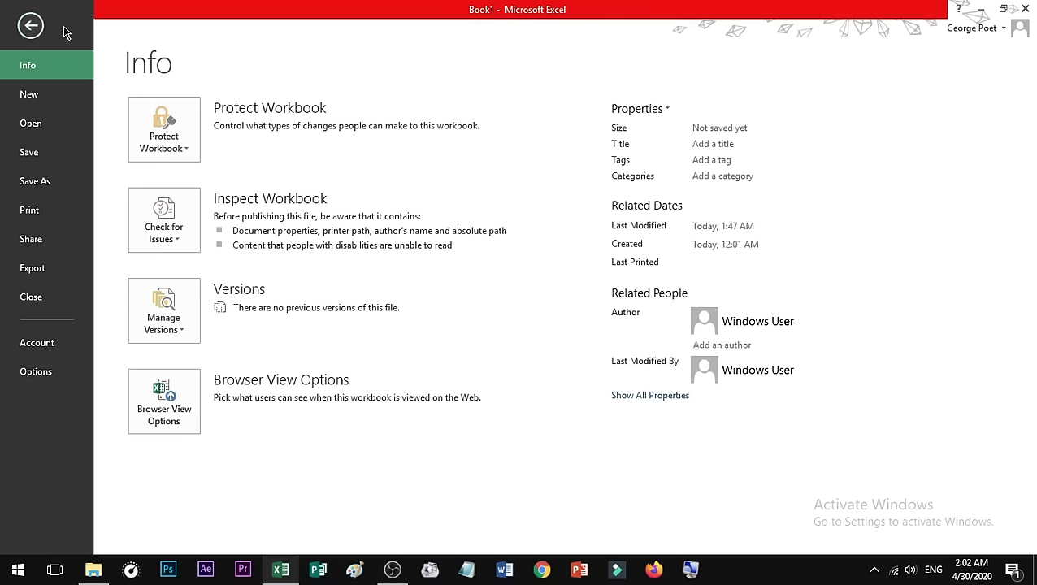
Step: In Excel Options, add Form... from All Commands to the Quick Access Toolbar
click(80, 382)
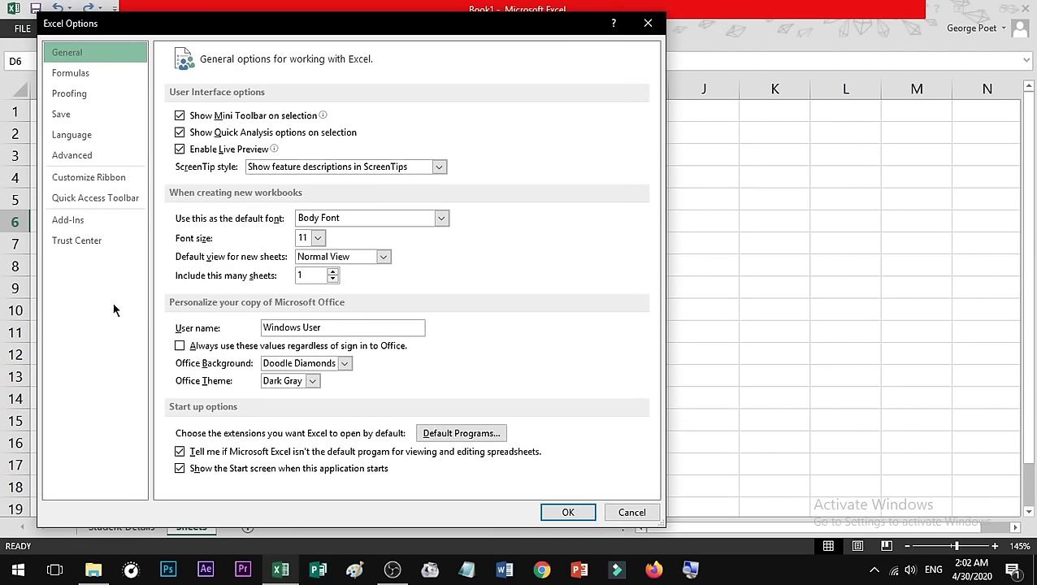
click(142, 208)
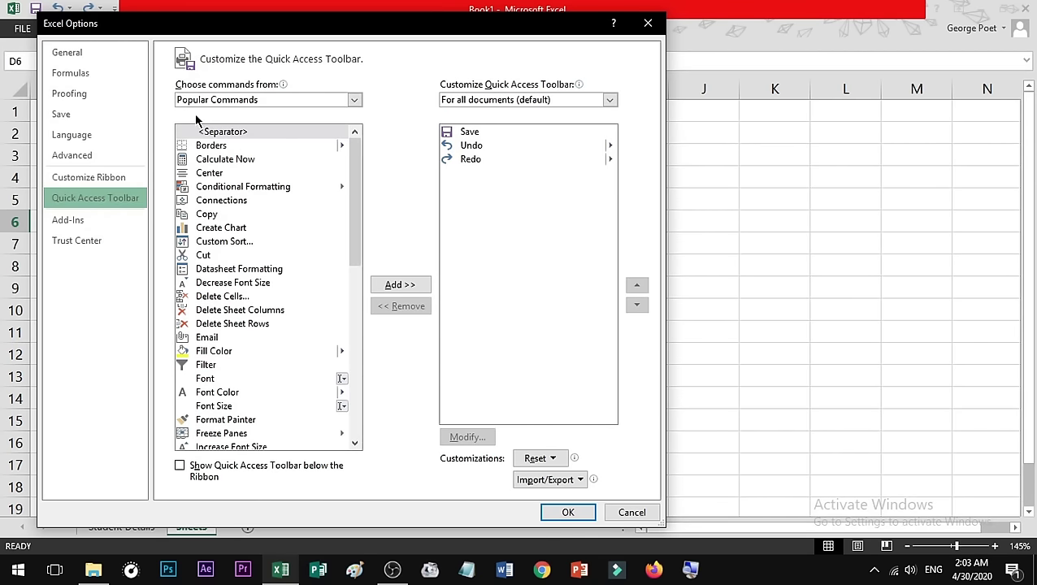
click(341, 101)
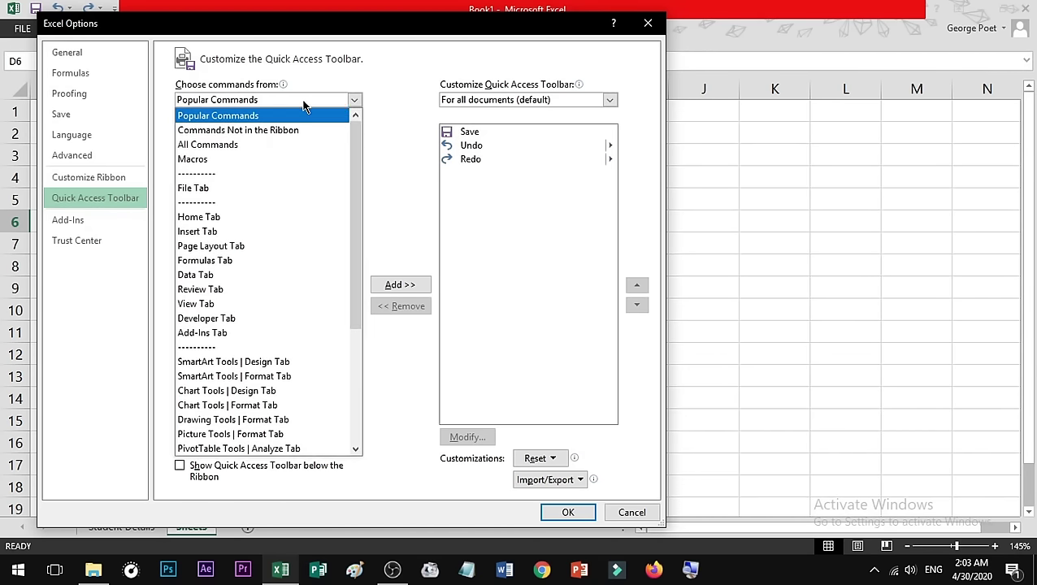
click(267, 148)
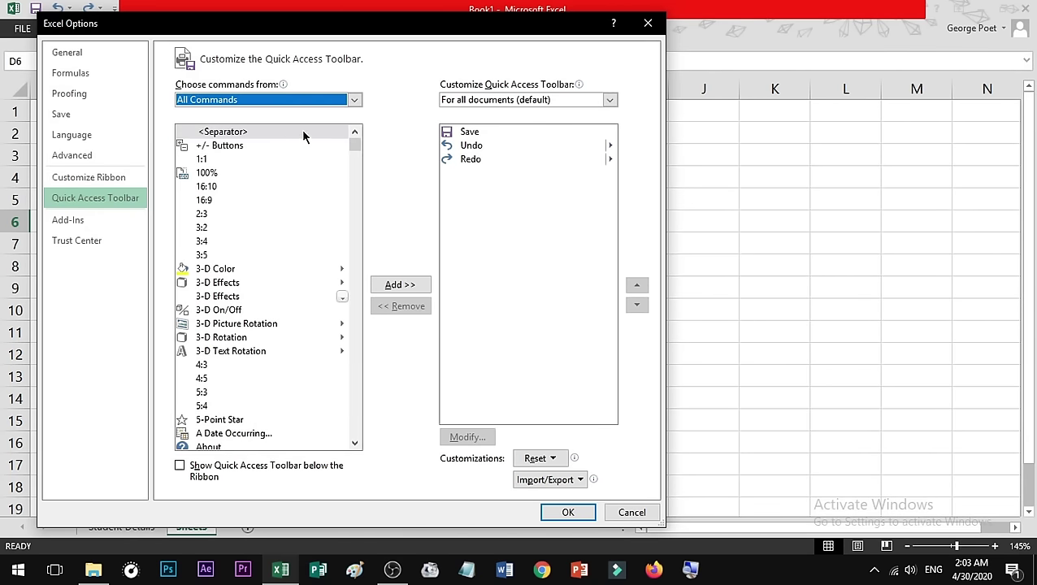
drag(356, 143, 354, 247)
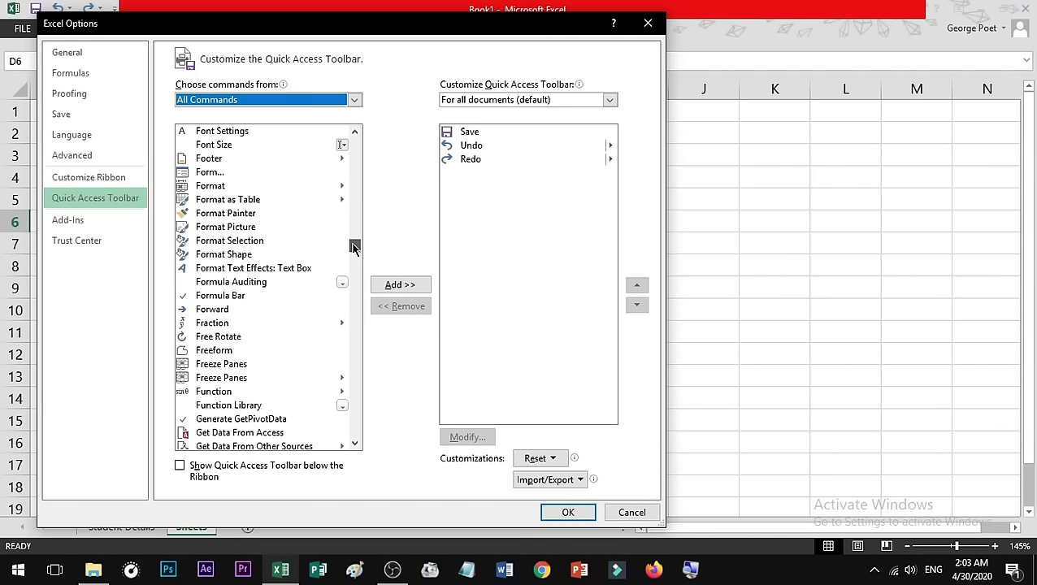
click(187, 175)
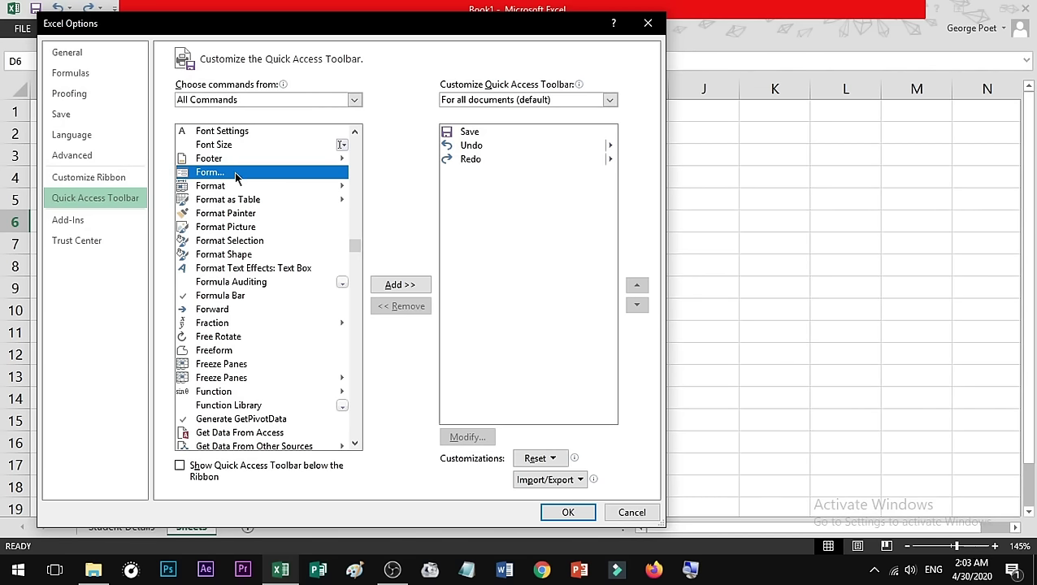
click(388, 286)
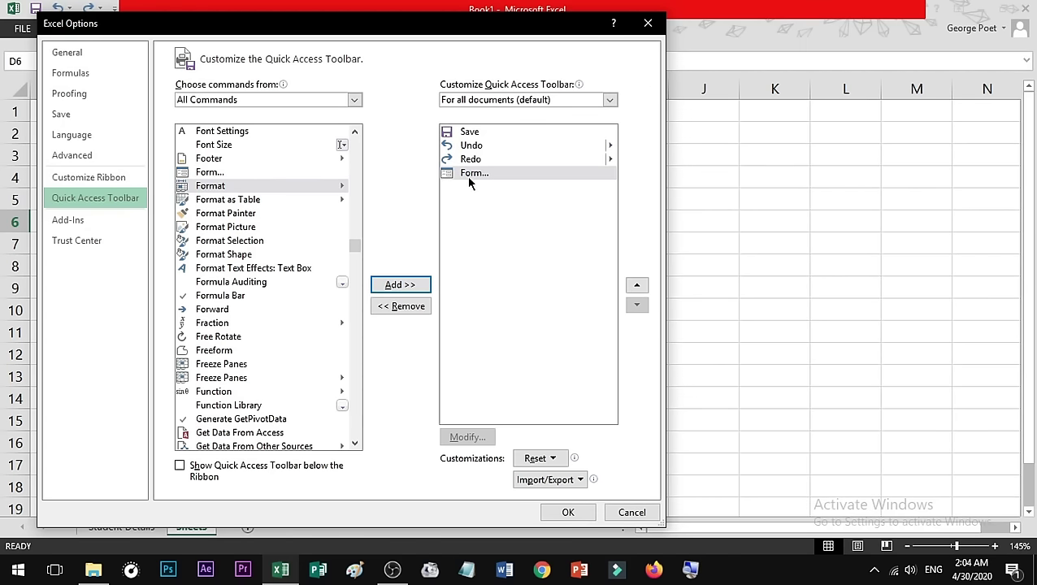
Step: Close Excel Options, try the new Form button, and dismiss the resulting range error
click(568, 513)
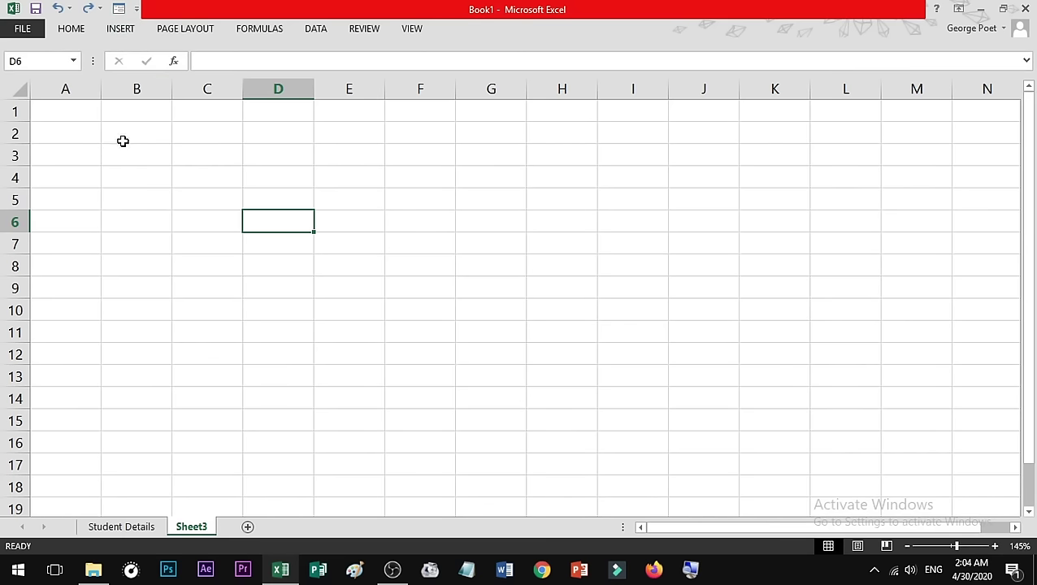
click(120, 15)
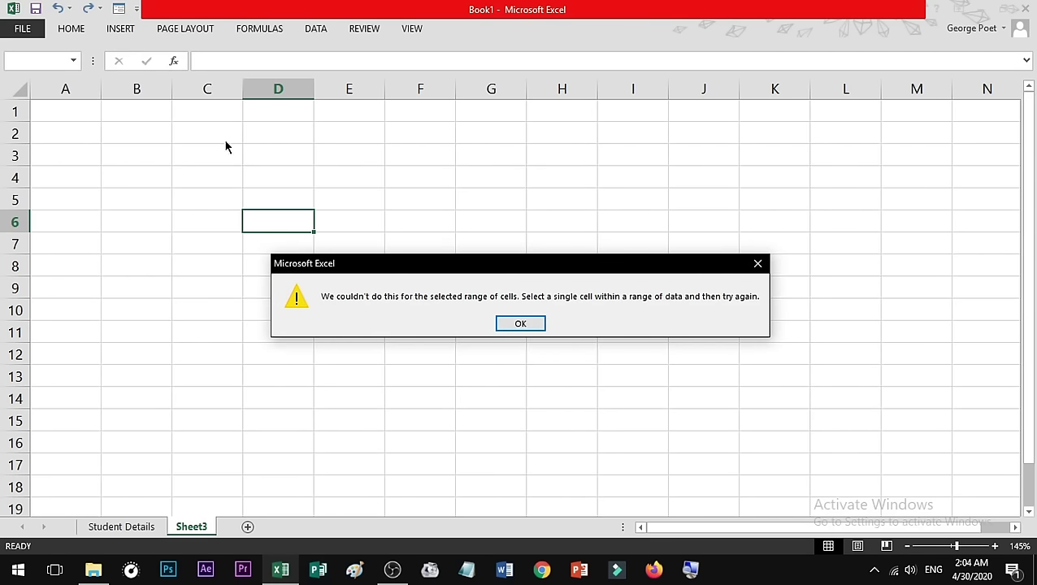
drag(341, 265, 348, 257)
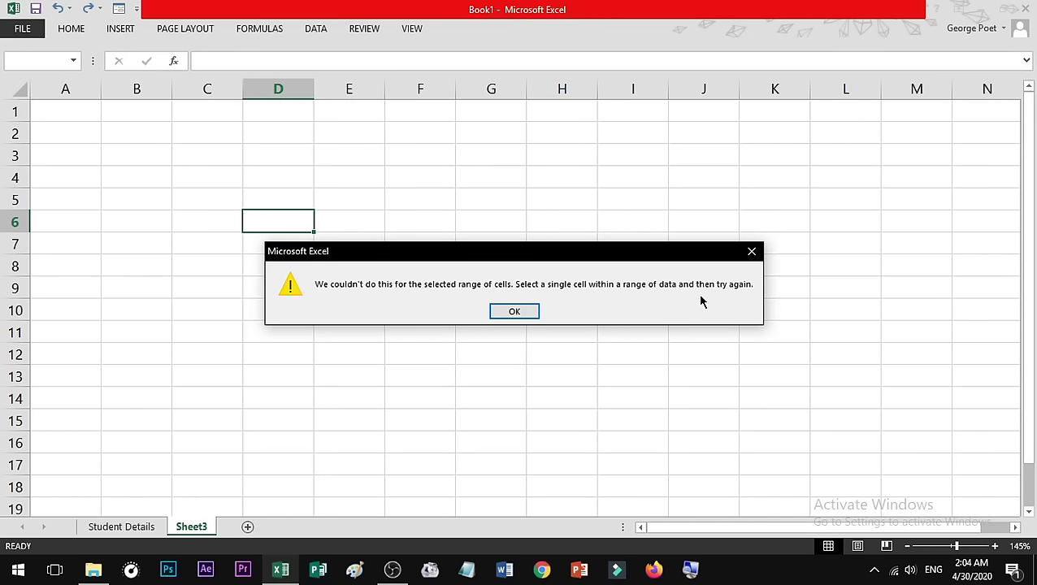
click(512, 313)
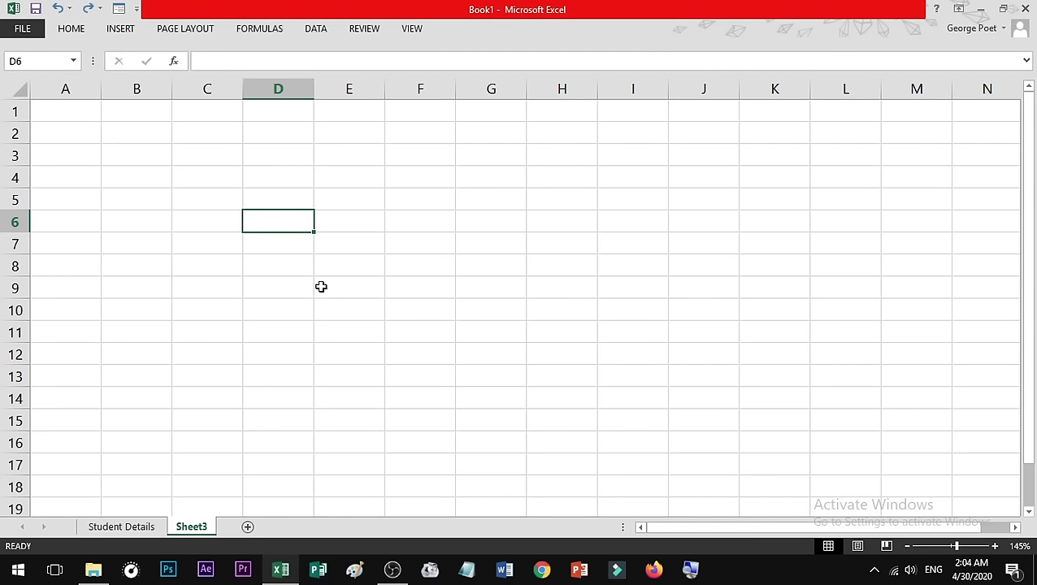
Step: Enter the headers Roll No, Student Name, Course and Duration in A1:D1
click(73, 112)
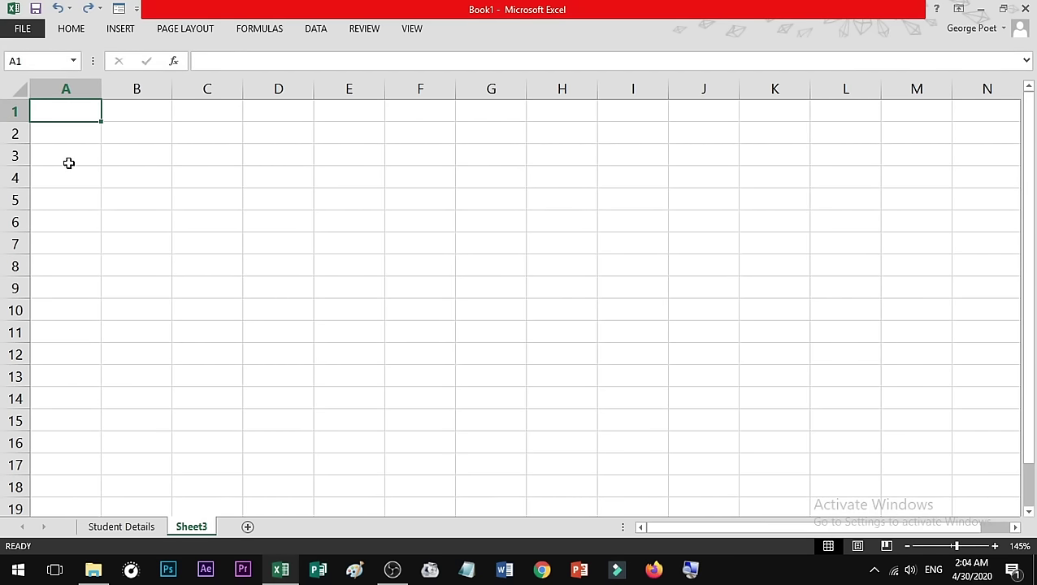
text(Roll)
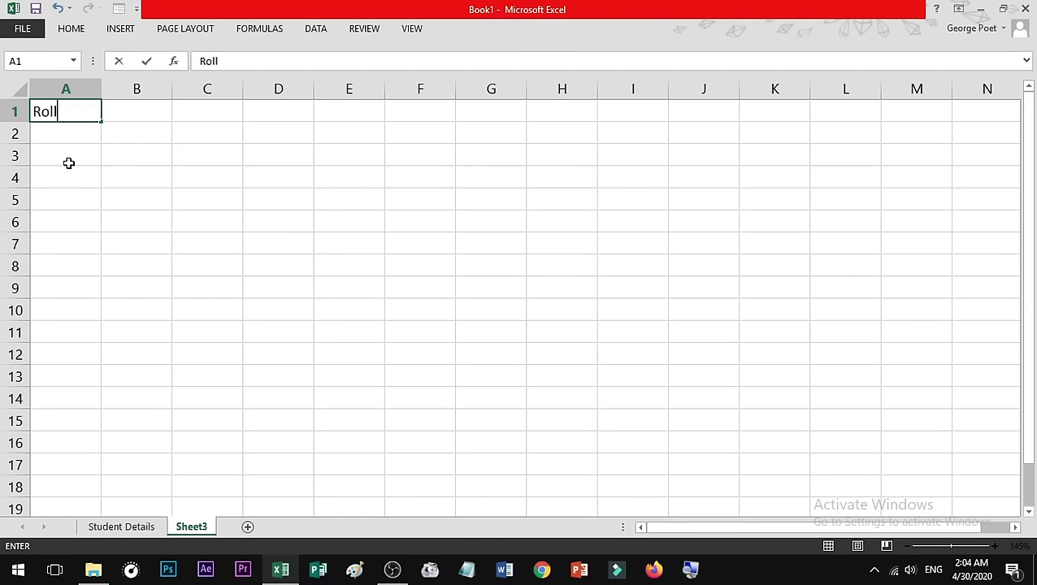
text( No)
key(Tab)
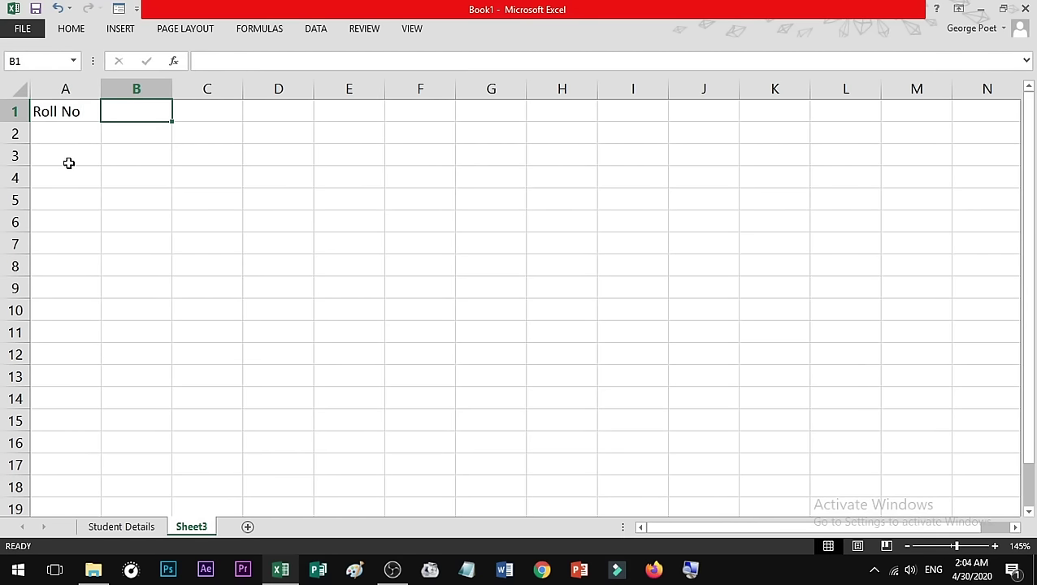
text(Student N)
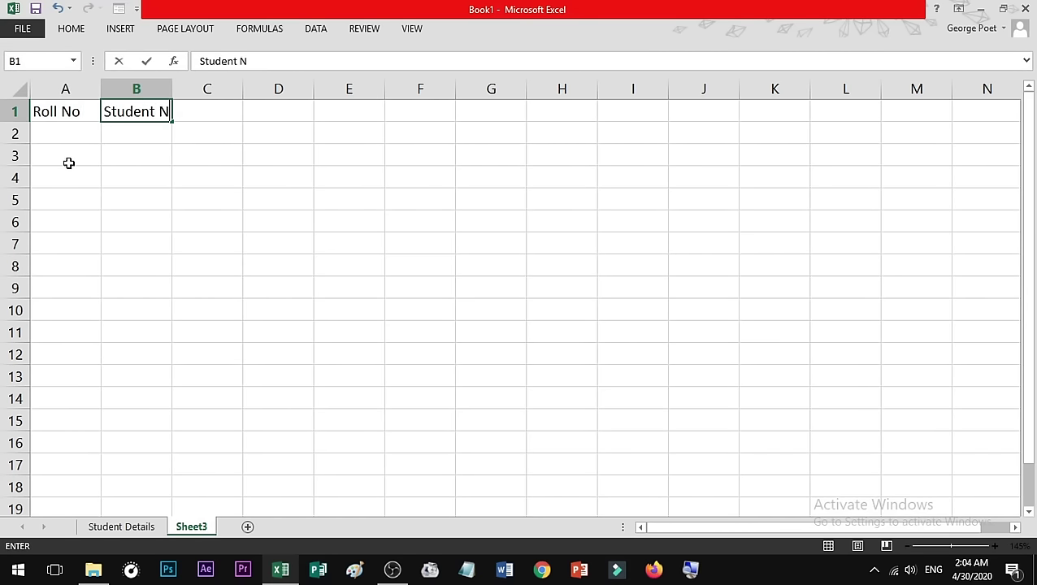
text(am,e)
key(BackSpace)
key(BackSpace)
text(e)
key(Tab)
text(Cours)
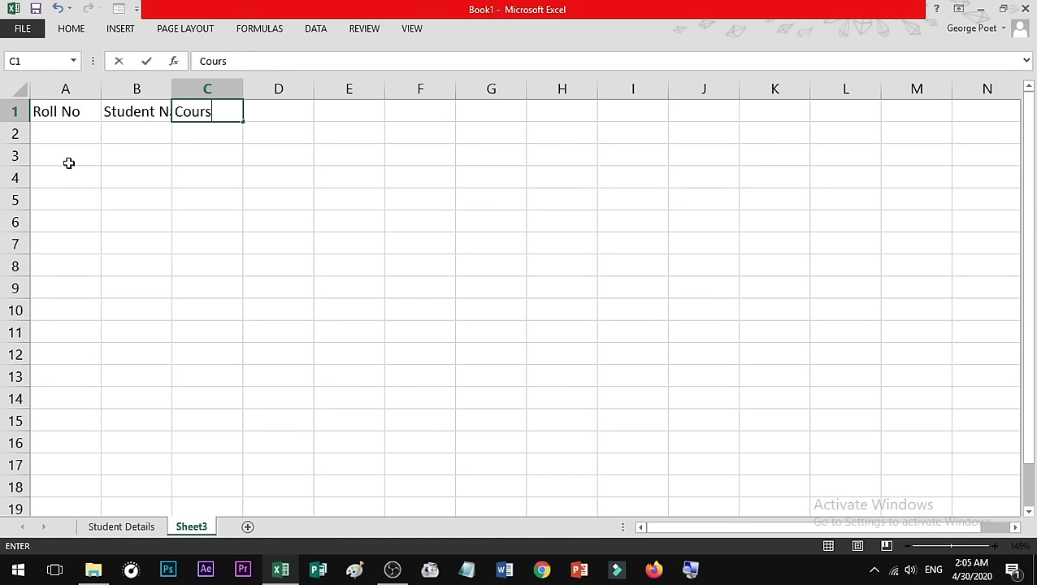
text(e)
key(Tab)
text(Du)
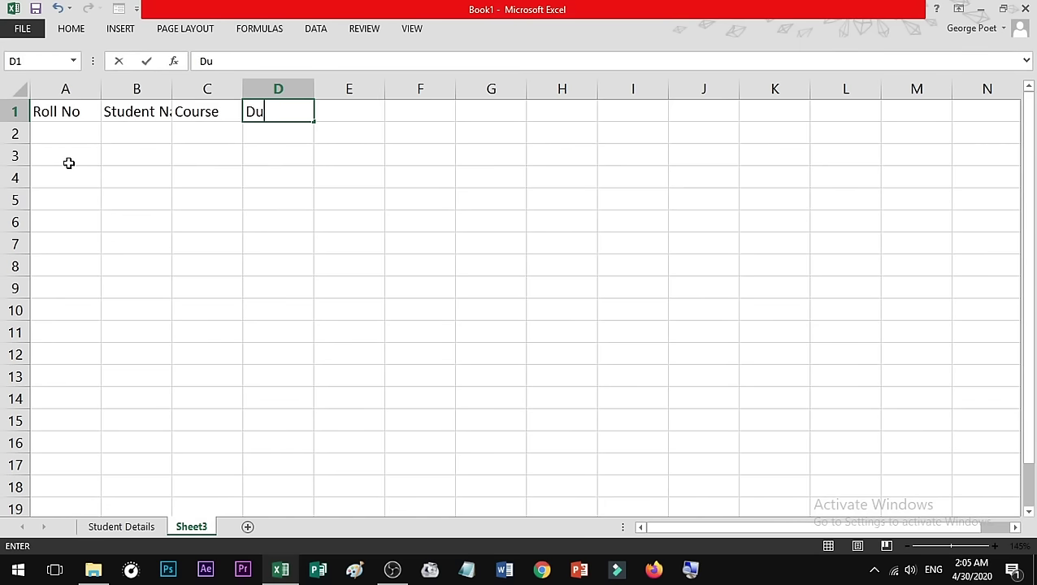
text(ration)
key(Tab)
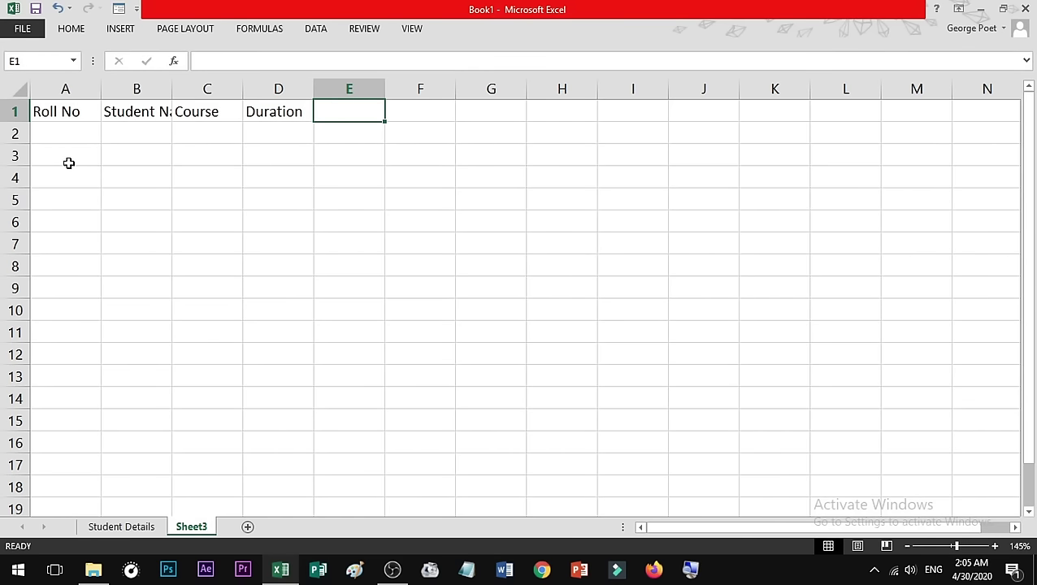
Step: Add the headers Fees, Paid and Balance in E1:G1
text(Fee)
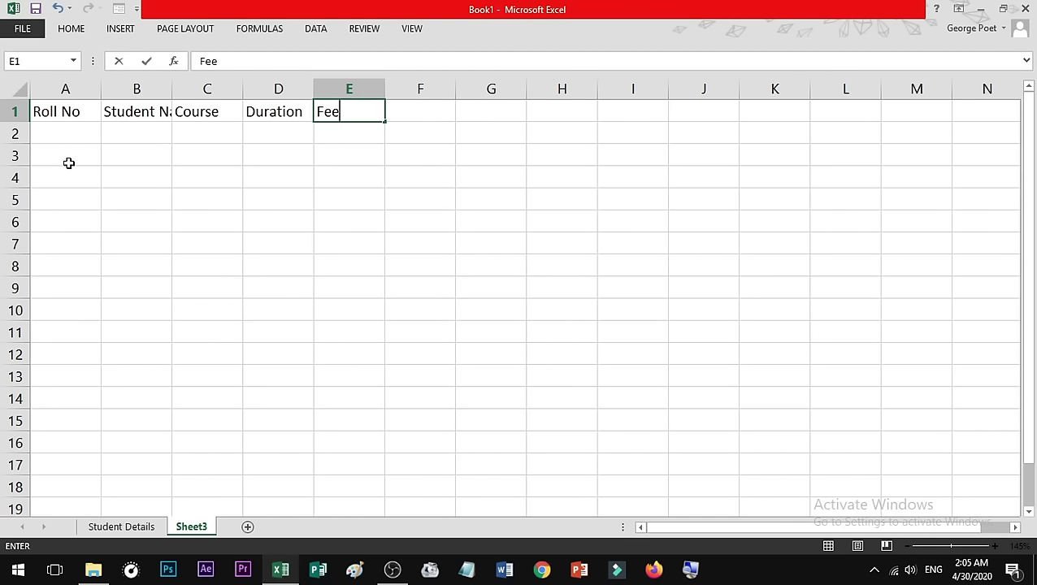
text(s)
key(Tab)
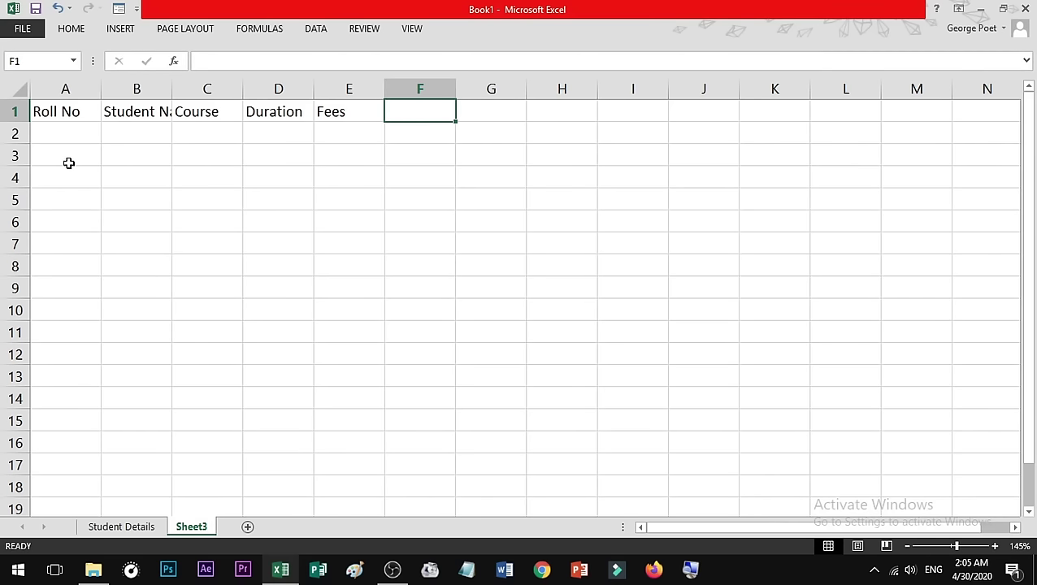
text(Paid)
key(Tab)
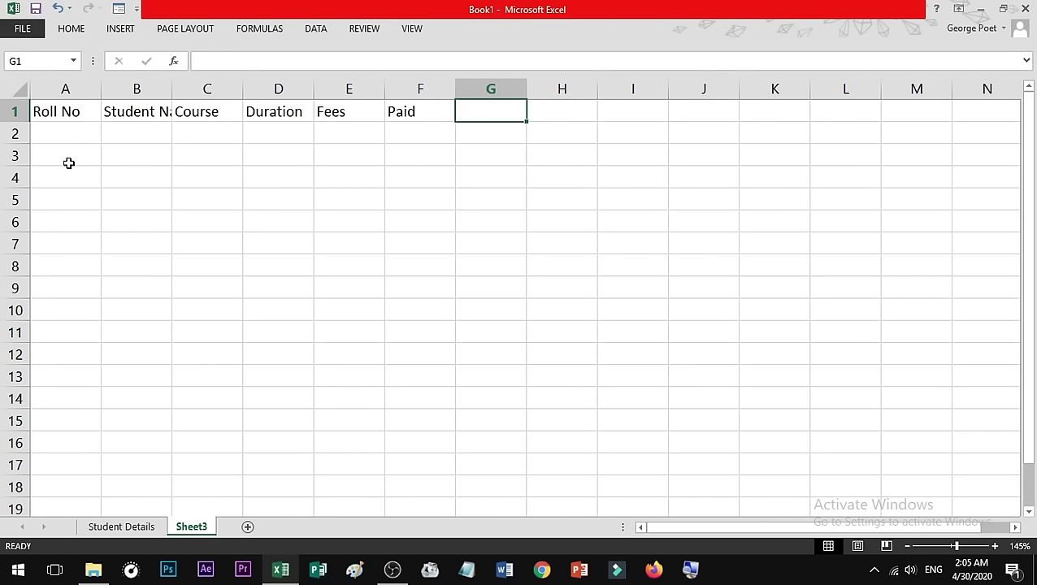
text(Ba)
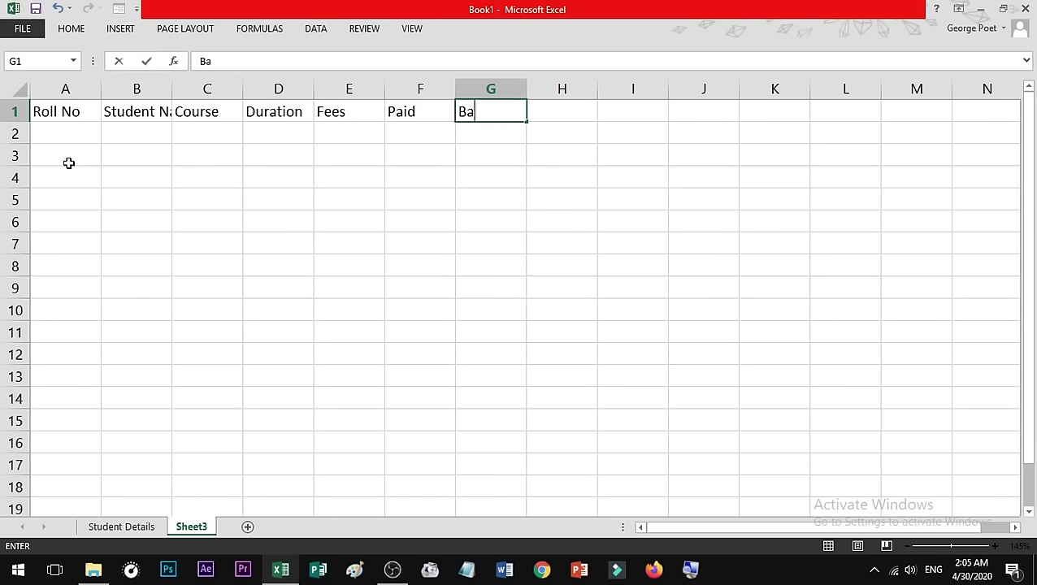
text(lance)
key(Return)
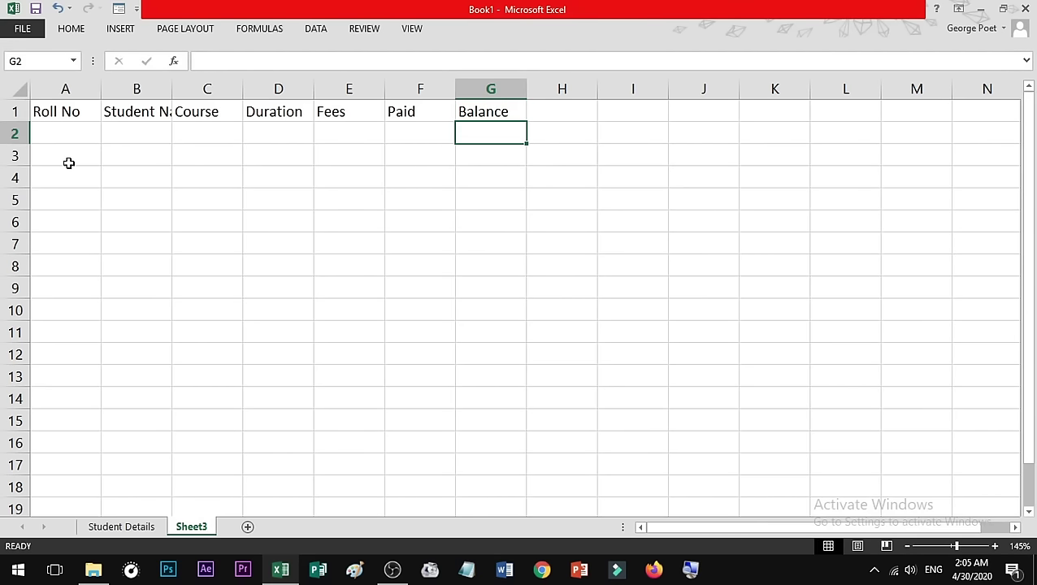
Step: Widen columns B and D to fit Student Name and Duration
click(147, 179)
click(205, 191)
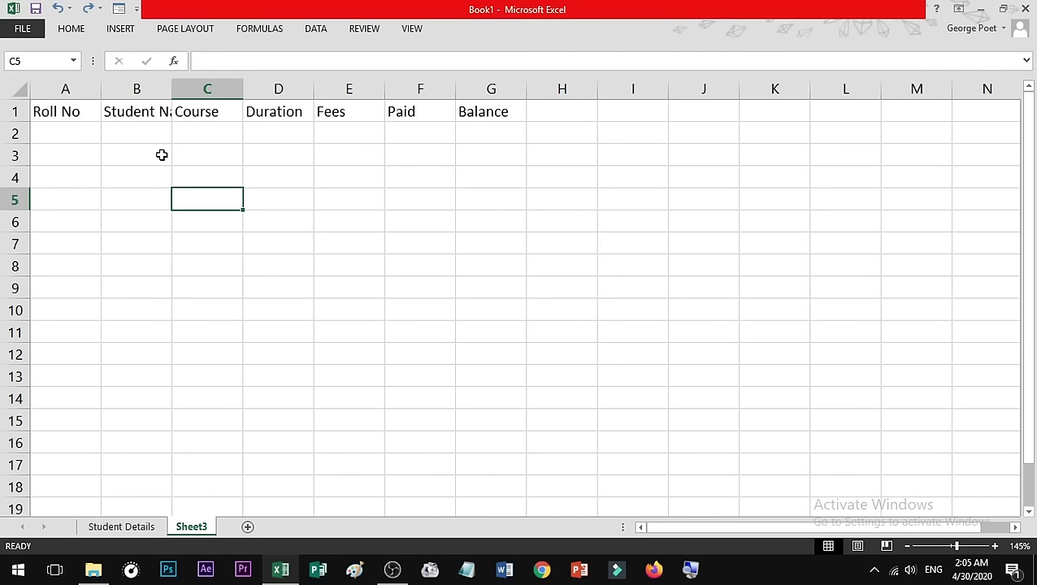
click(162, 155)
drag(171, 89, 242, 99)
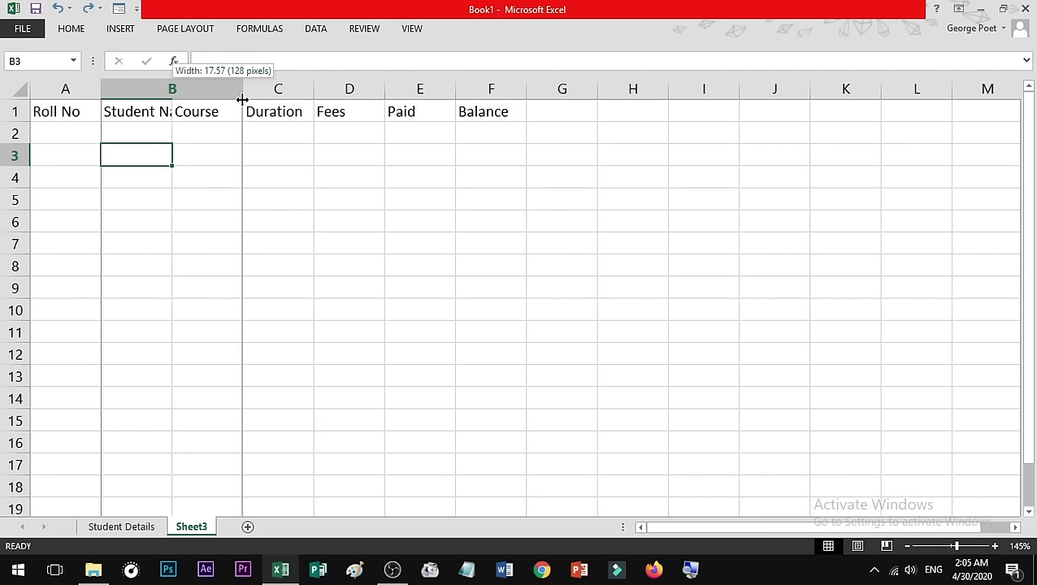
drag(383, 89, 414, 92)
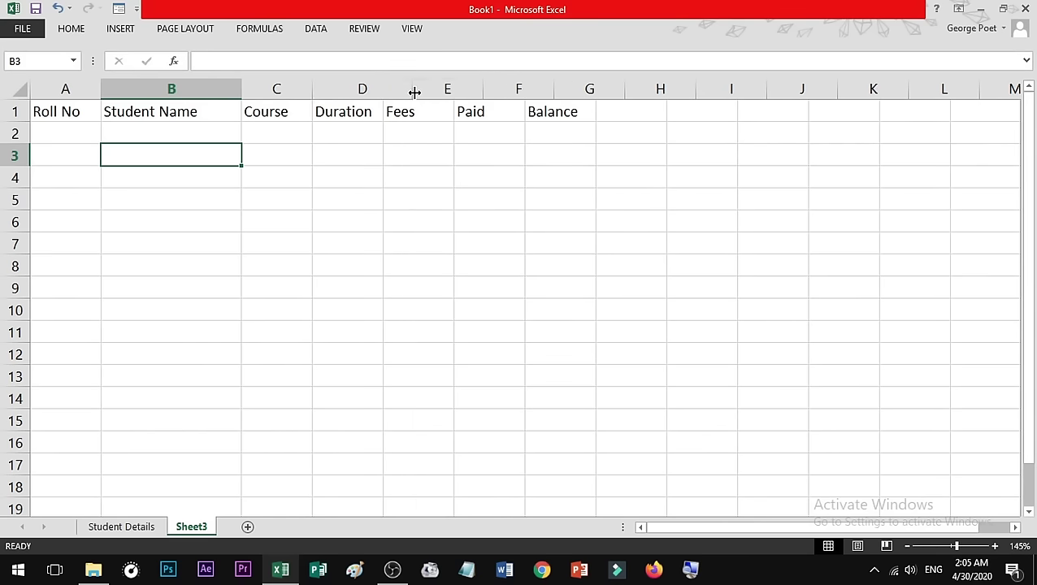
click(358, 154)
click(417, 271)
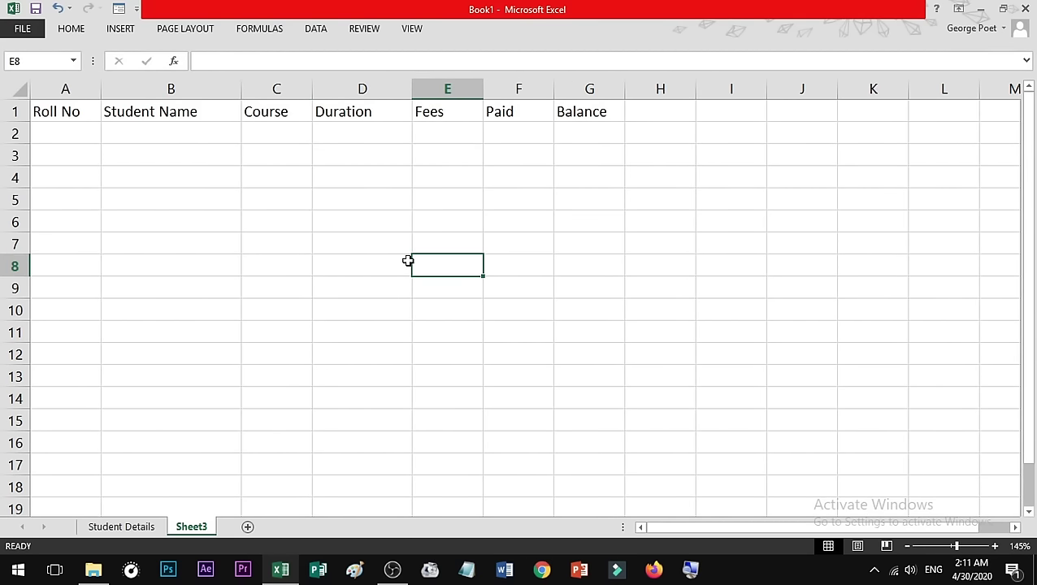
Step: Turn A1:G1 into a table with Ctrl+T, with 'My table has headers' ticked
drag(81, 114, 560, 105)
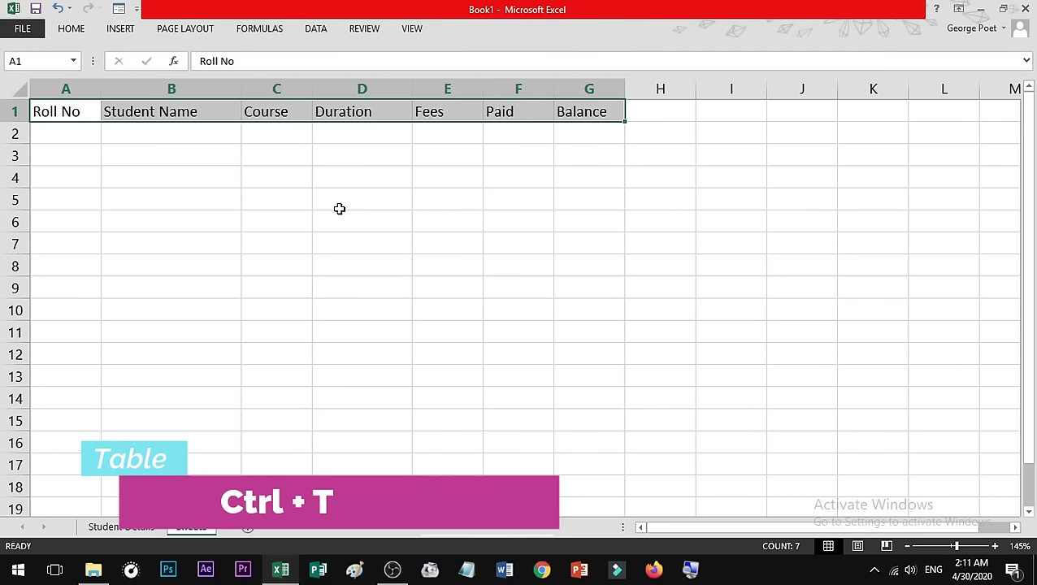
key(ctrl+t)
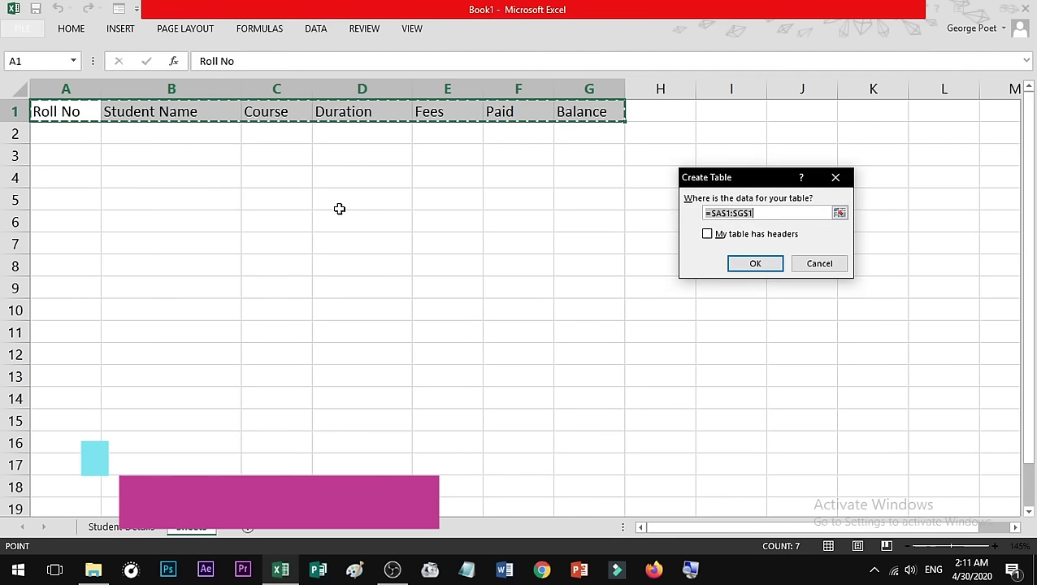
drag(752, 181, 430, 188)
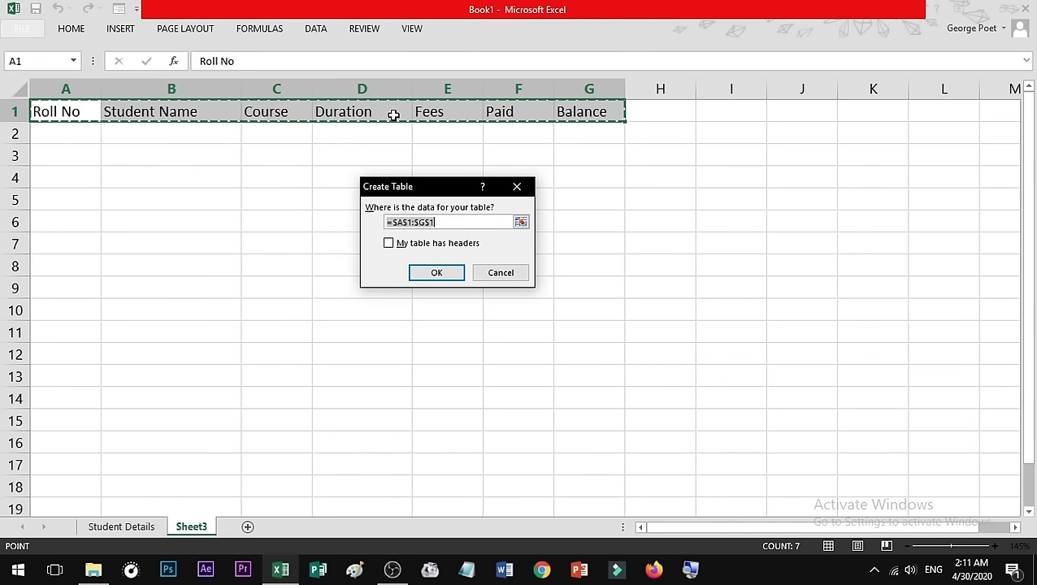
click(391, 244)
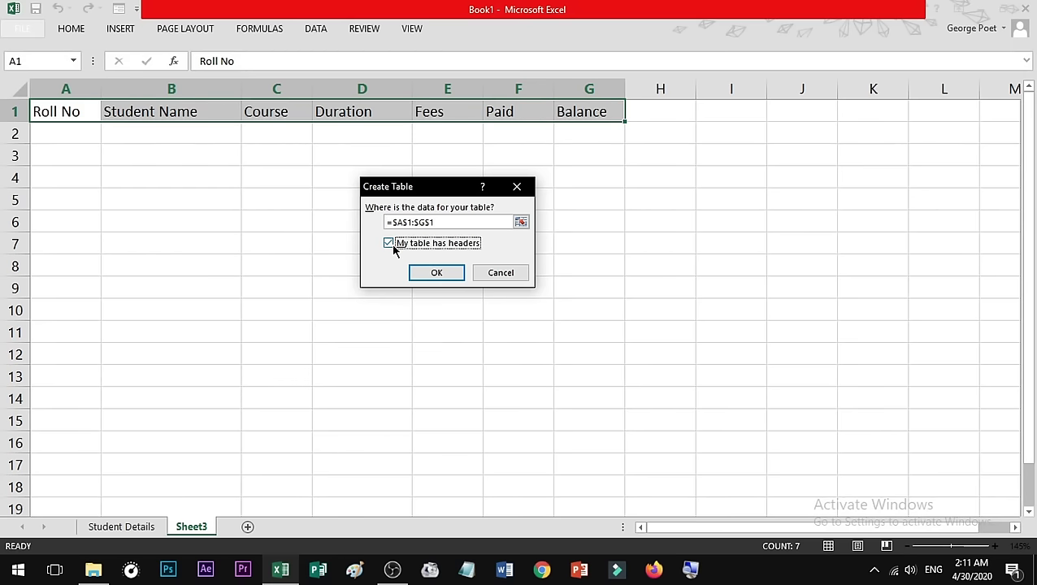
click(431, 274)
click(224, 173)
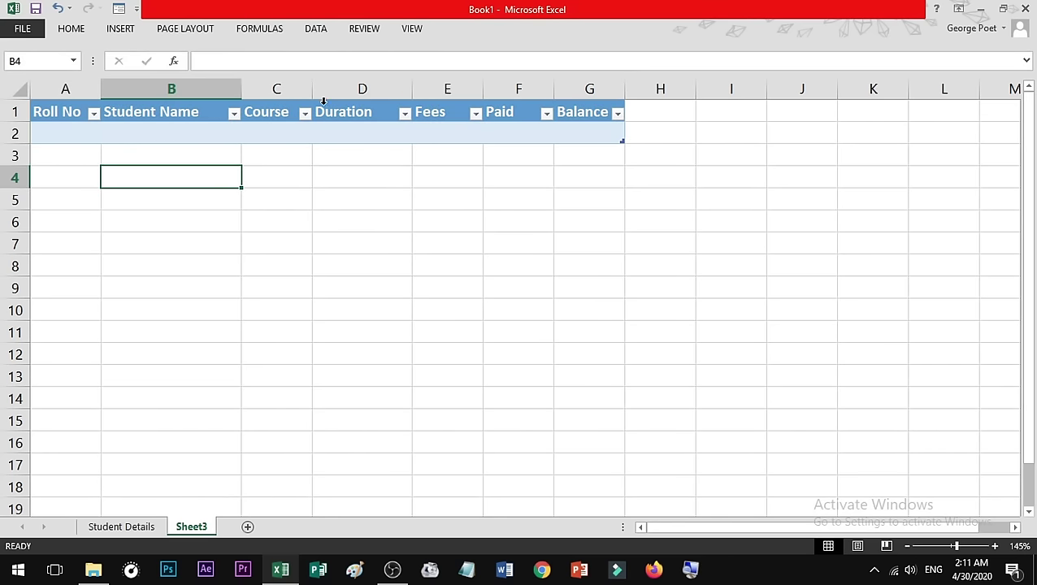
Step: Widen column C slightly and reselect the table's header row
drag(312, 89, 320, 89)
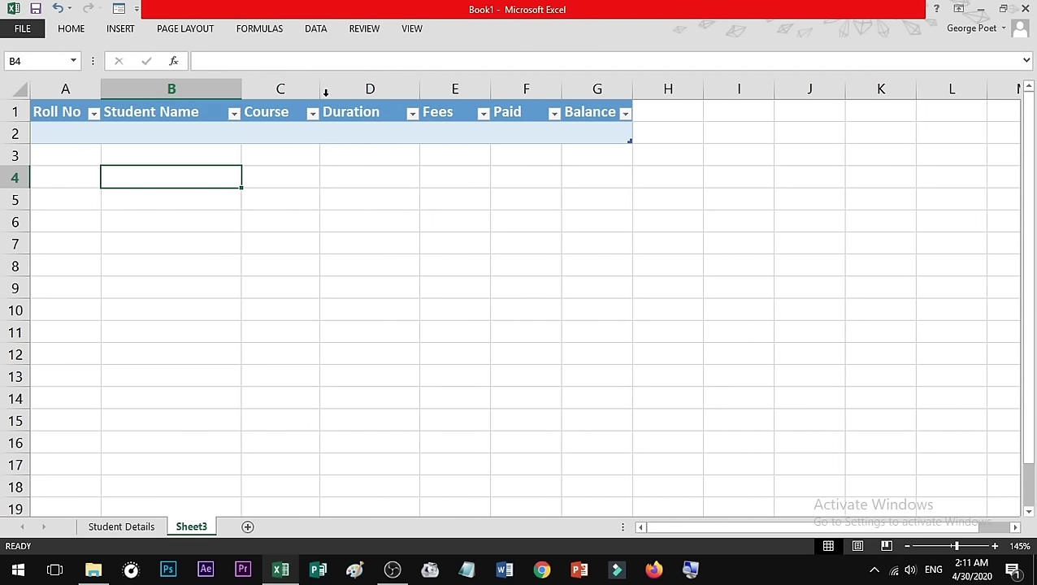
click(317, 199)
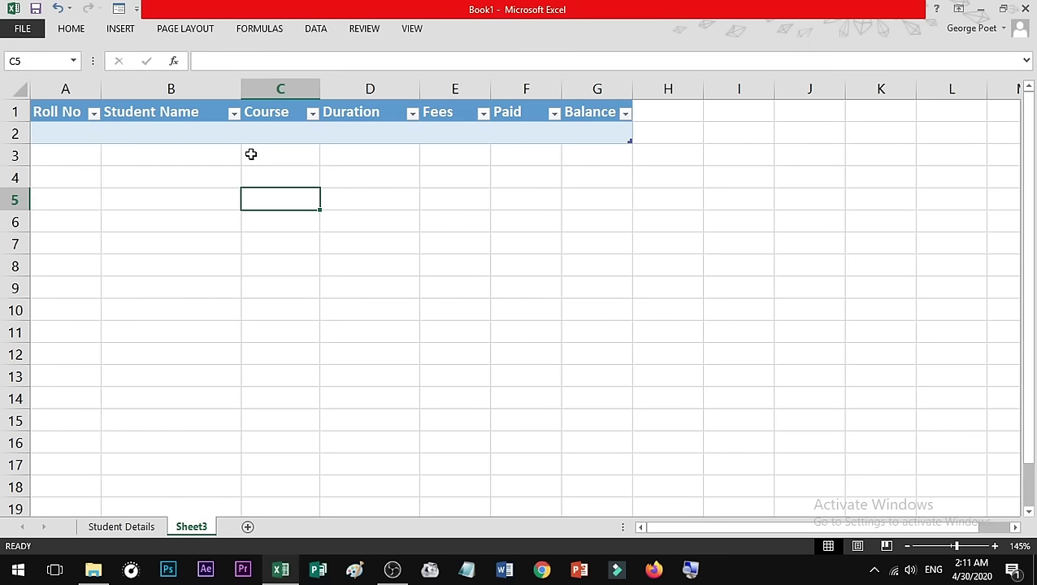
drag(53, 111, 585, 111)
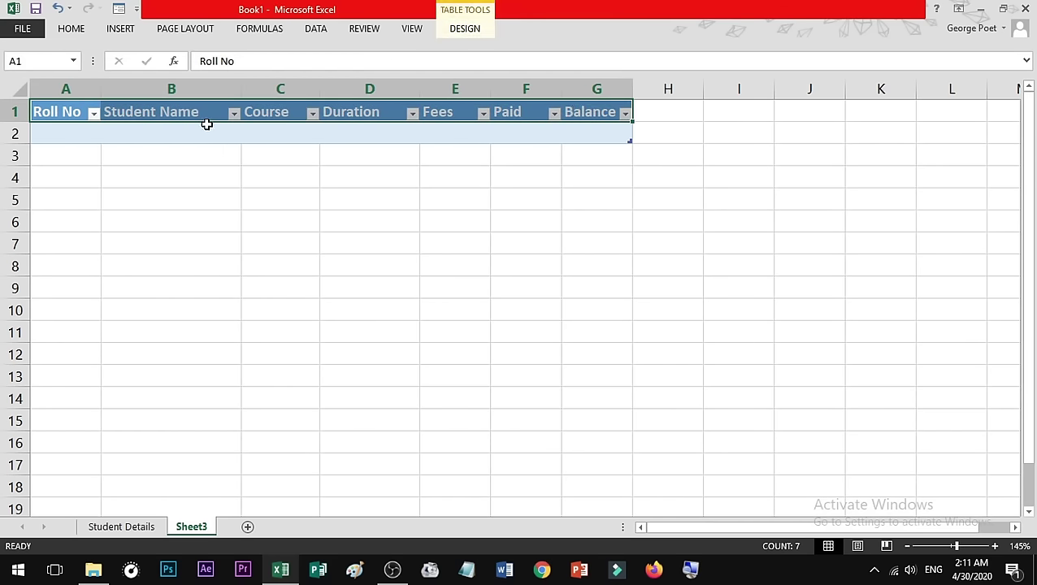
Step: Open the table's data form from the Quick Access Toolbar and move it beside the table
click(120, 11)
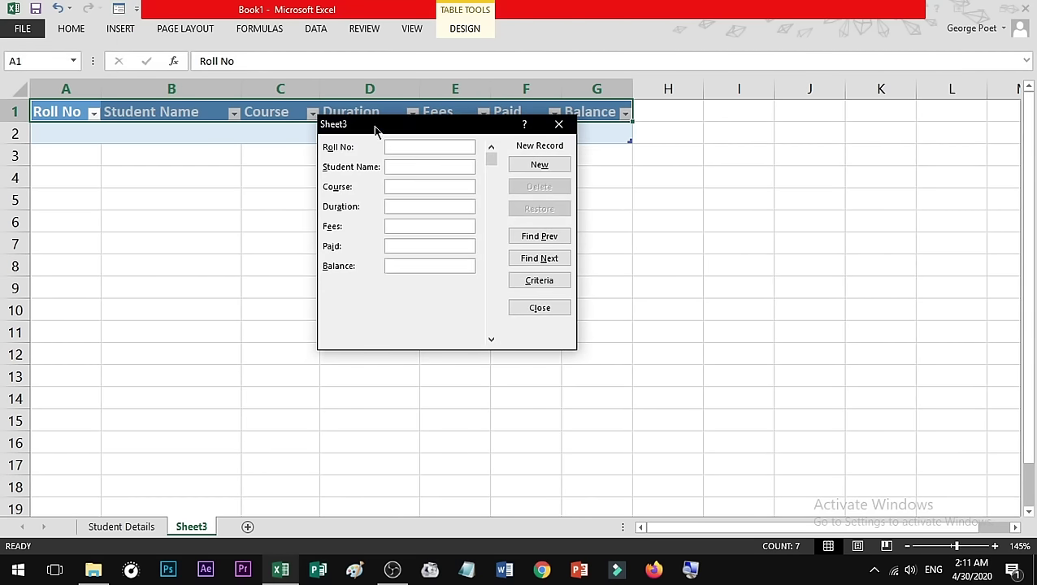
mouse_move(403, 128)
mouse_down()
mouse_move(449, 169)
mouse_move(462, 199)
mouse_up()
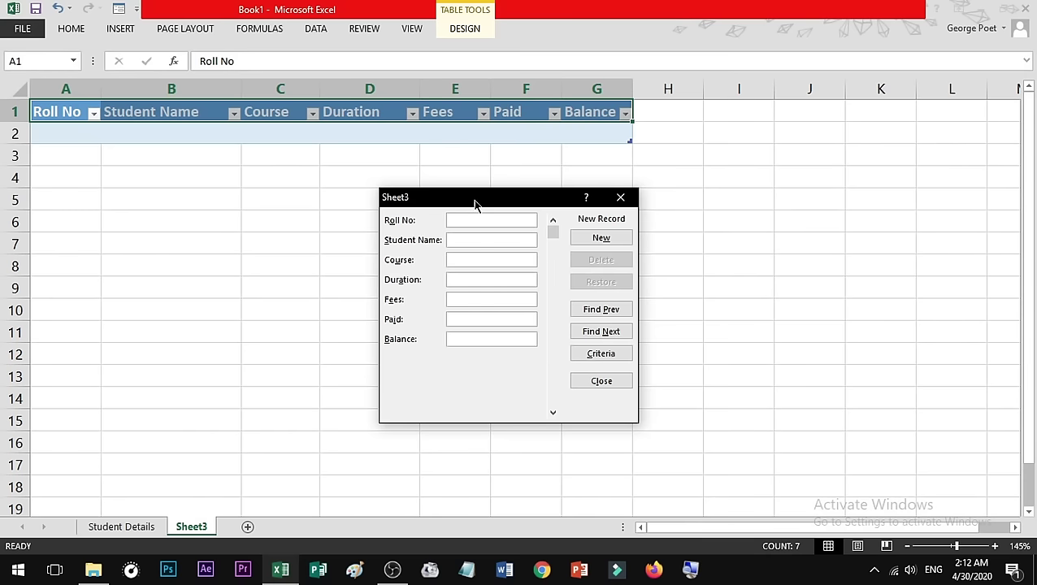
drag(475, 203, 746, 129)
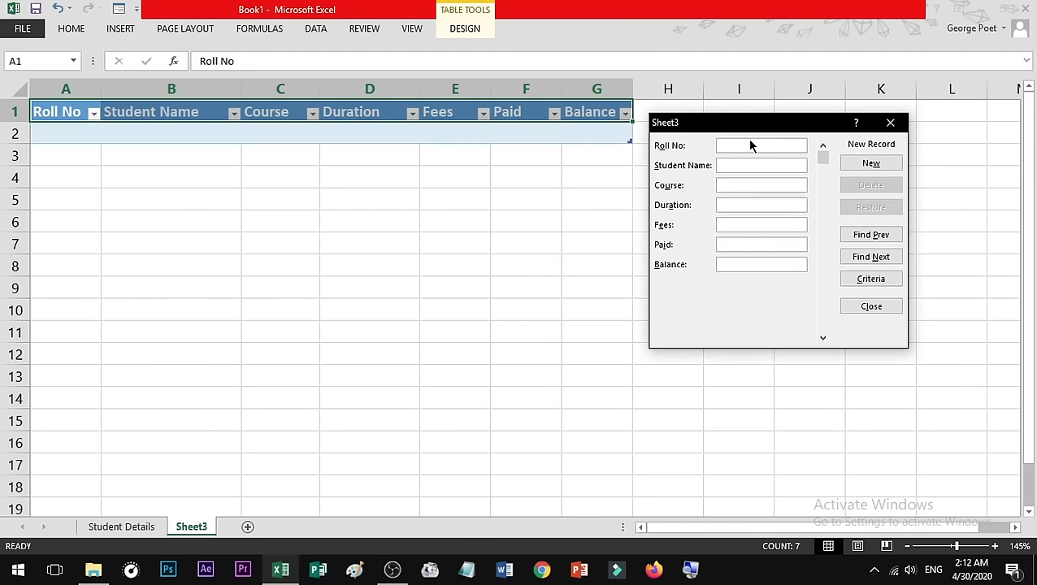
Step: Fill record EK001: a student name, MS Office, 1 Month, fees 2000, paid 1000
text(EK)
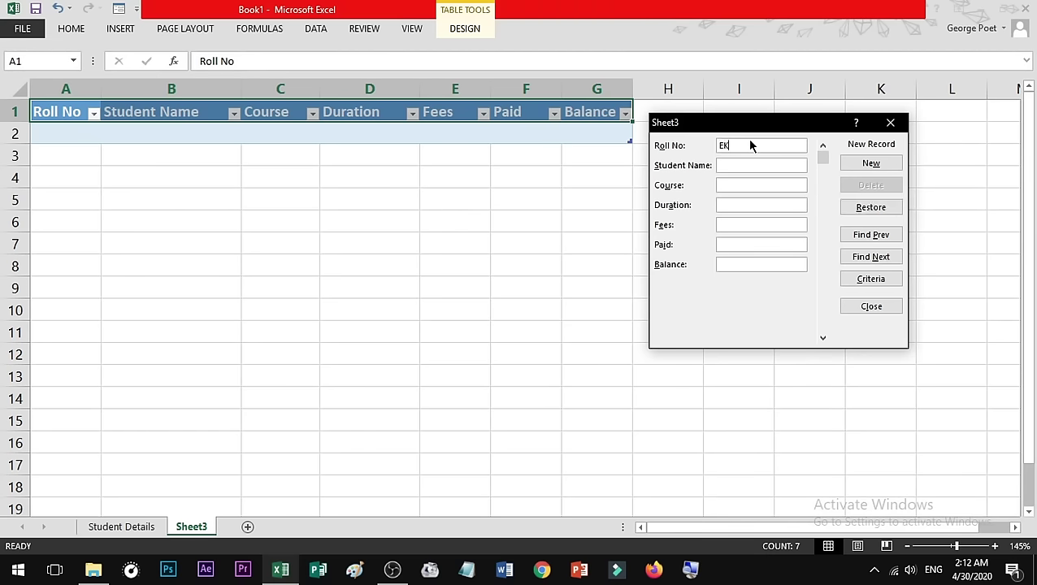
text(001)
click(754, 163)
text(Ramesh)
key(Tab)
text(MS P)
key(BackSpace)
text(Office)
text(1)
text( mo)
text(nths)
key(BackSpace)
key(BackSpace)
key(BackSpace)
key(BackSpace)
key(BackSpace)
key(BackSpace)
text(Mon)
text(th)
key(Tab)
text(20)
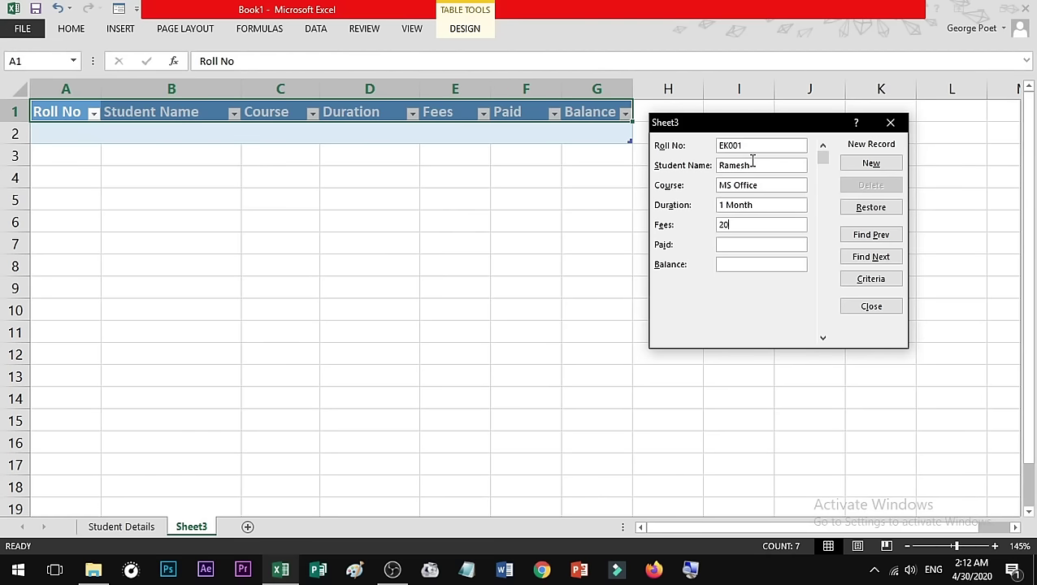
text(00)
key(Tab)
text(1)
text(000)
key(Tab)
text(1000)
drag(699, 126, 692, 178)
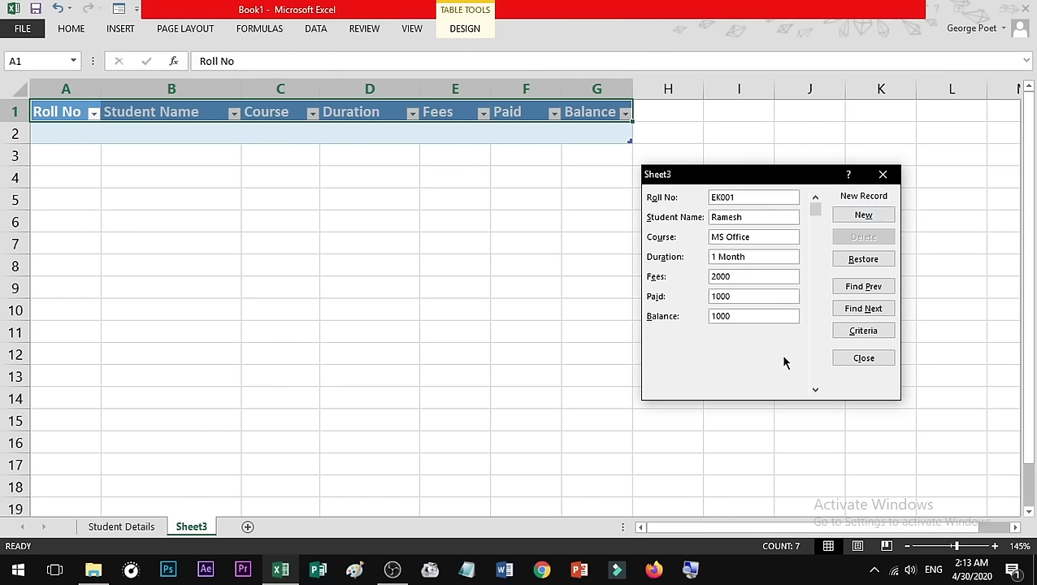
Step: Add the EK001 record, then start record EK002 with its student's name
click(866, 214)
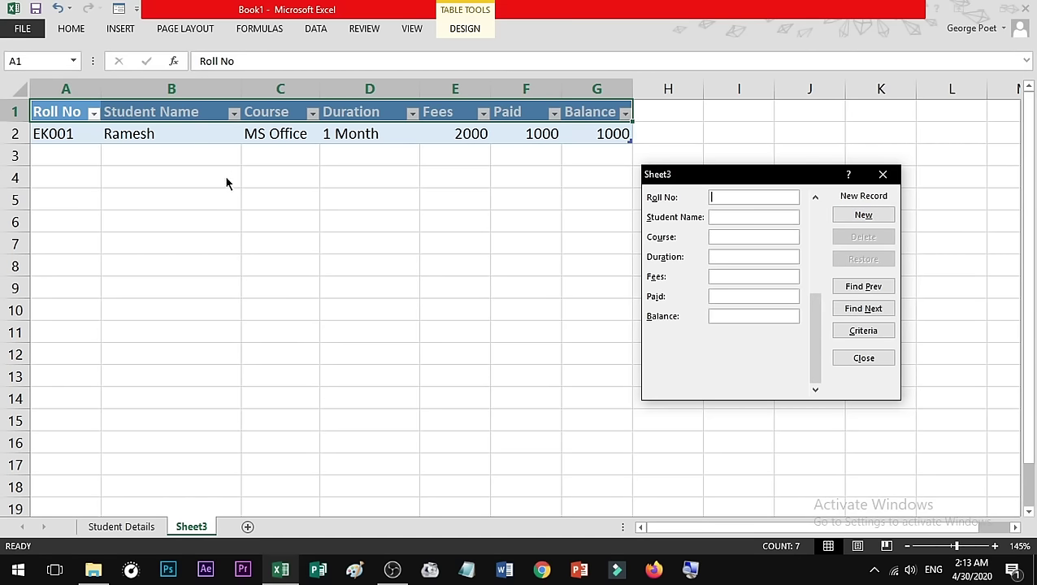
text(E)
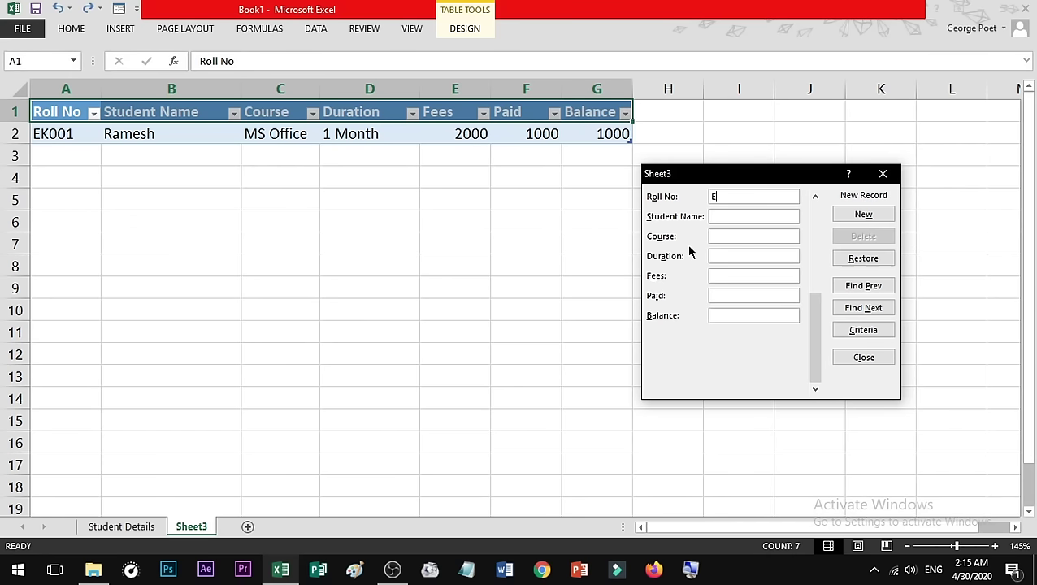
text(K002)
key(Tab)
text(Suresh)
click(758, 238)
click(754, 257)
click(756, 276)
click(752, 295)
click(756, 236)
click(759, 217)
key(Tab)
key(Tab)
key(Tab)
key(Tab)
key(Tab)
Step: Add the EK002 record, then enter and add record EK003 (Photoshop, 5000, 3000, 2000)
click(842, 216)
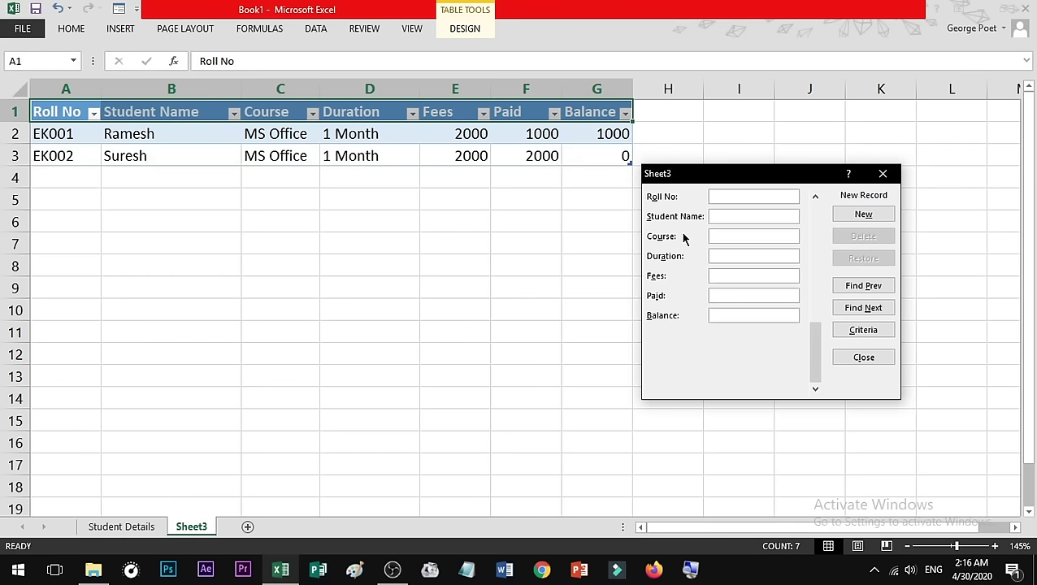
text(EK)
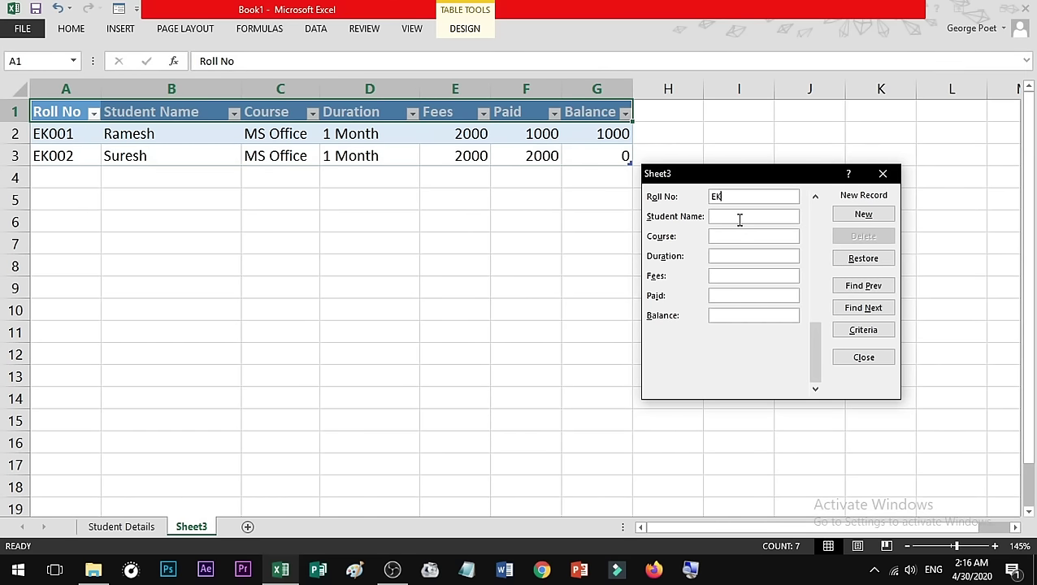
text(003)
click(740, 217)
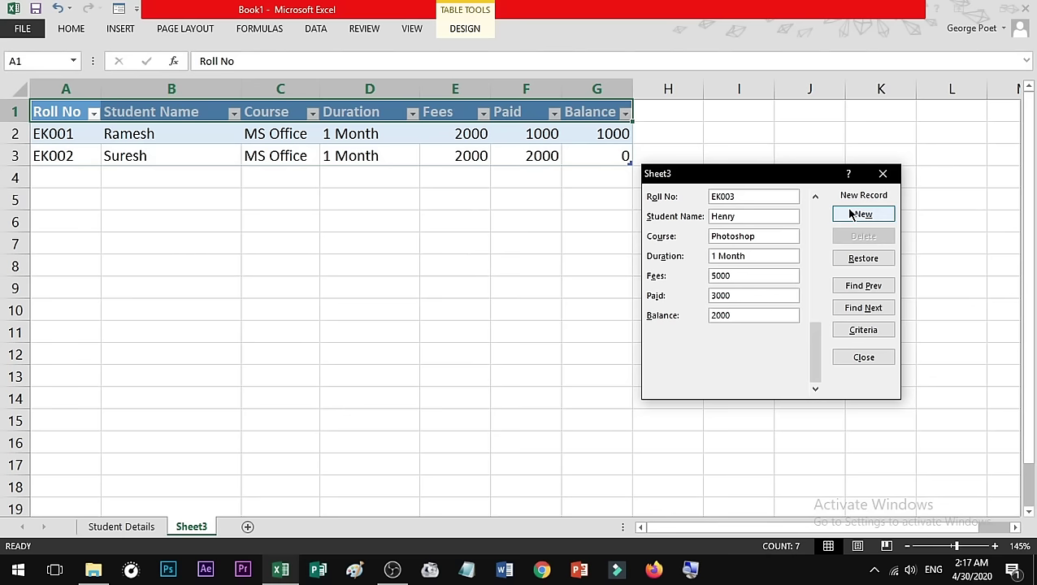
click(864, 215)
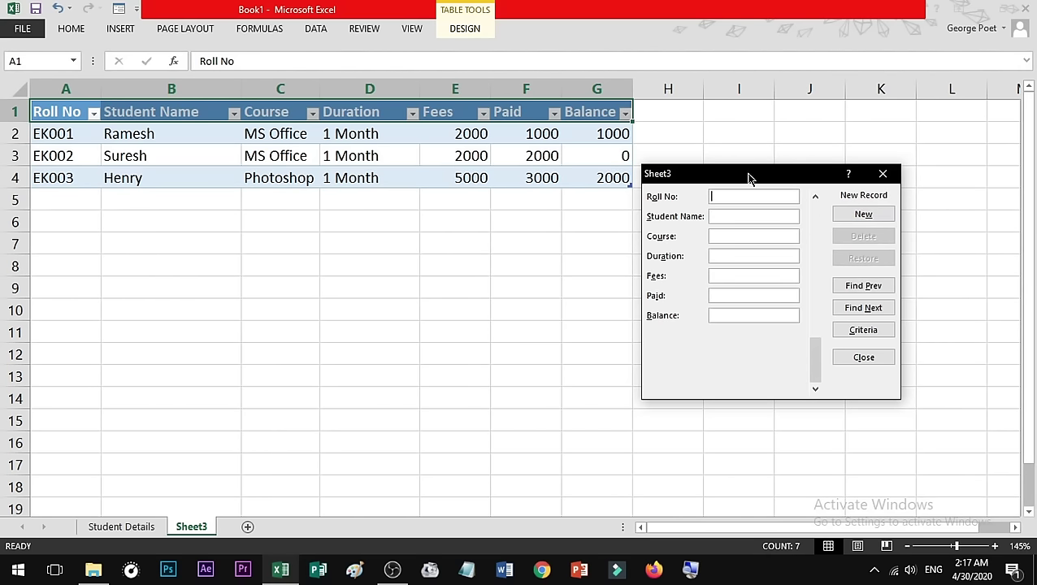
Step: Show the EK003 record in the data form and delete it permanently
drag(750, 178, 751, 159)
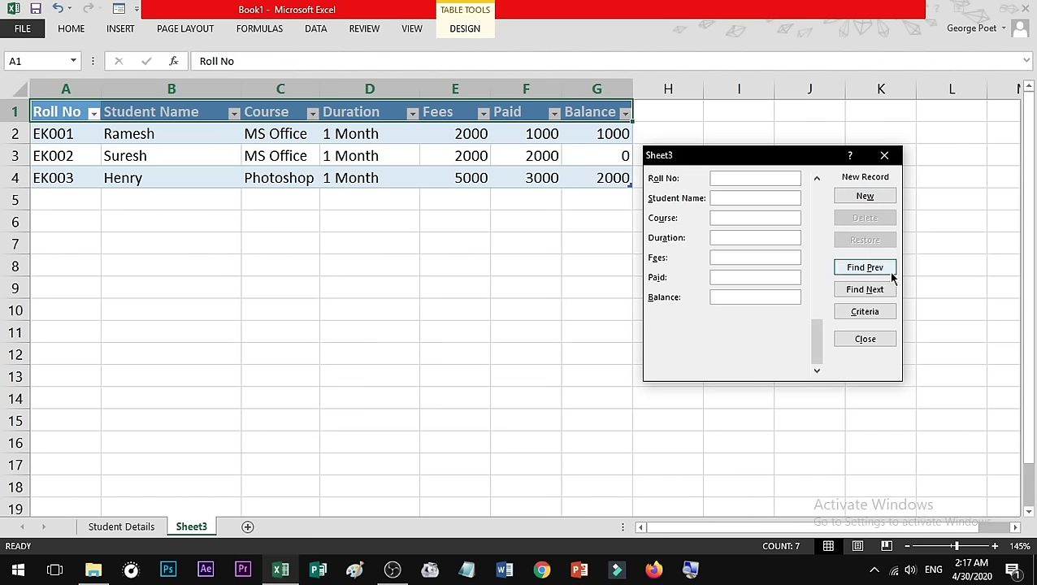
drag(813, 155, 382, 226)
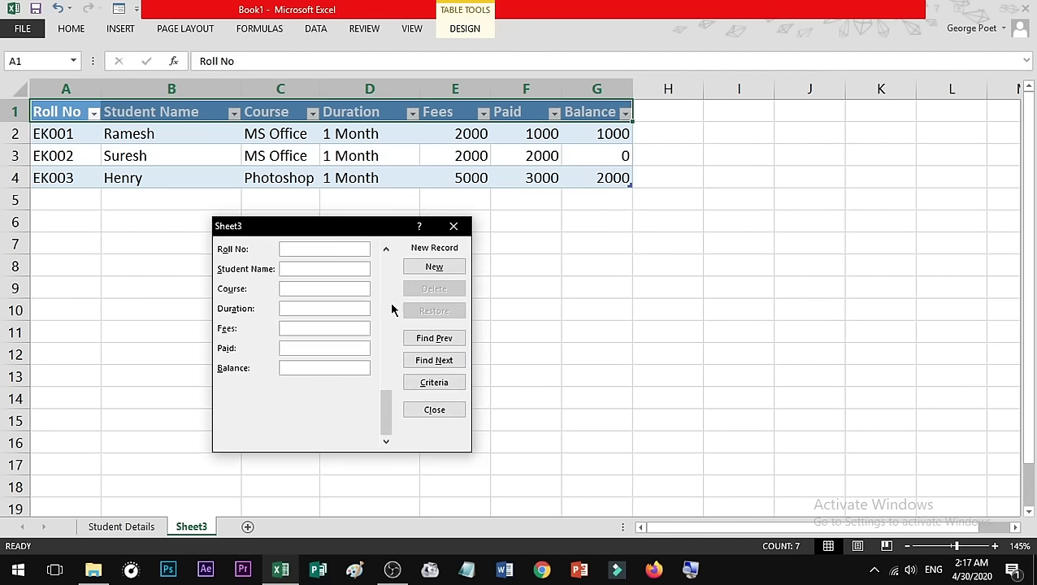
click(457, 345)
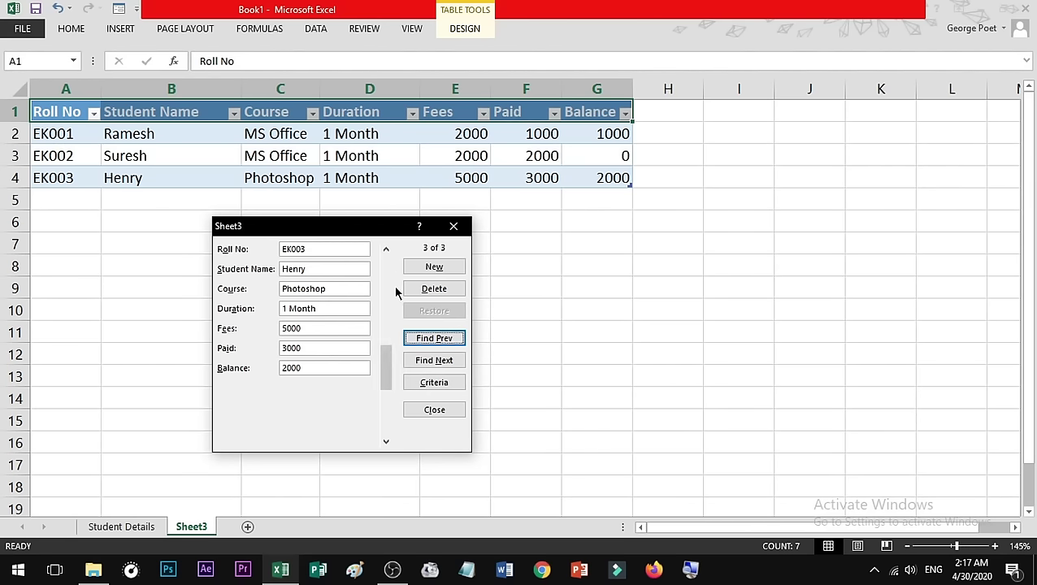
click(426, 295)
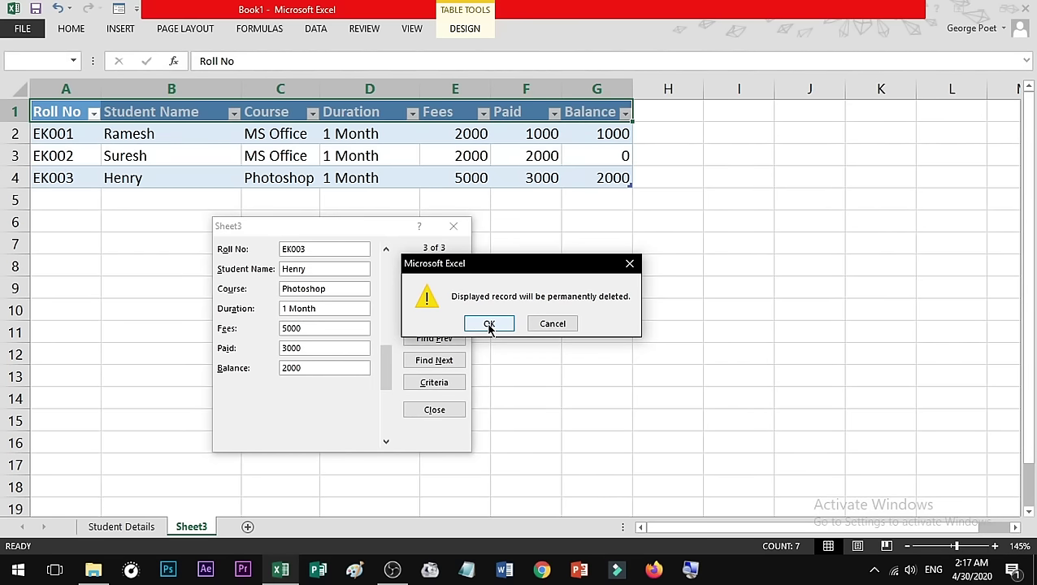
click(490, 324)
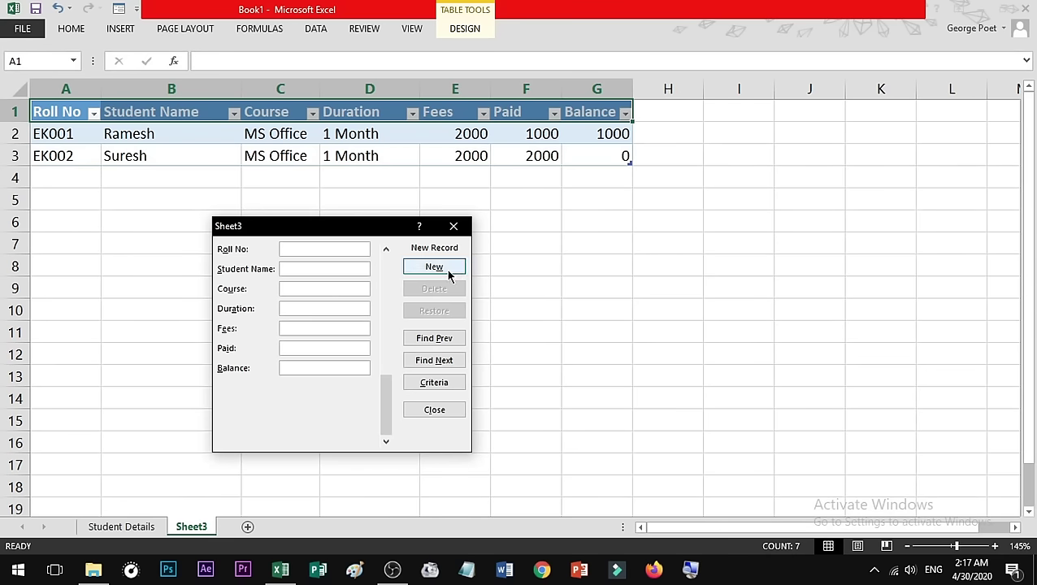
Step: Browse the remaining EK001 and EK002 records, then close the data form
click(435, 363)
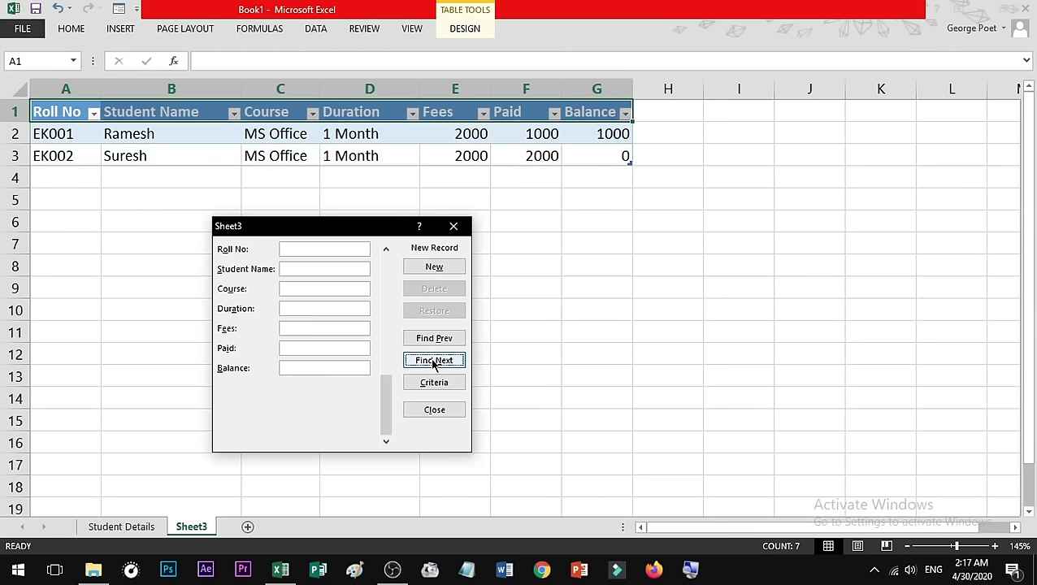
click(458, 339)
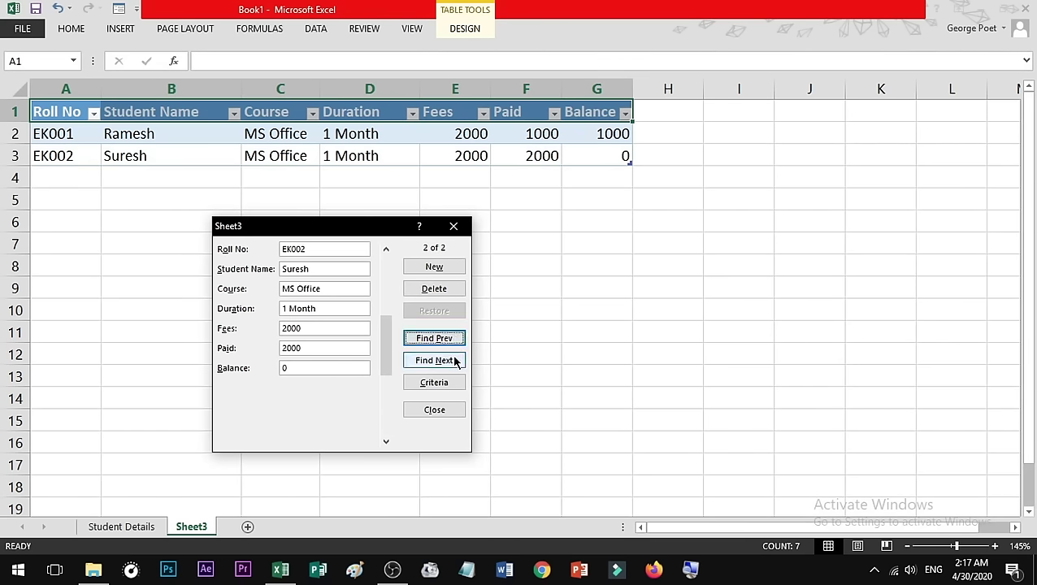
click(456, 337)
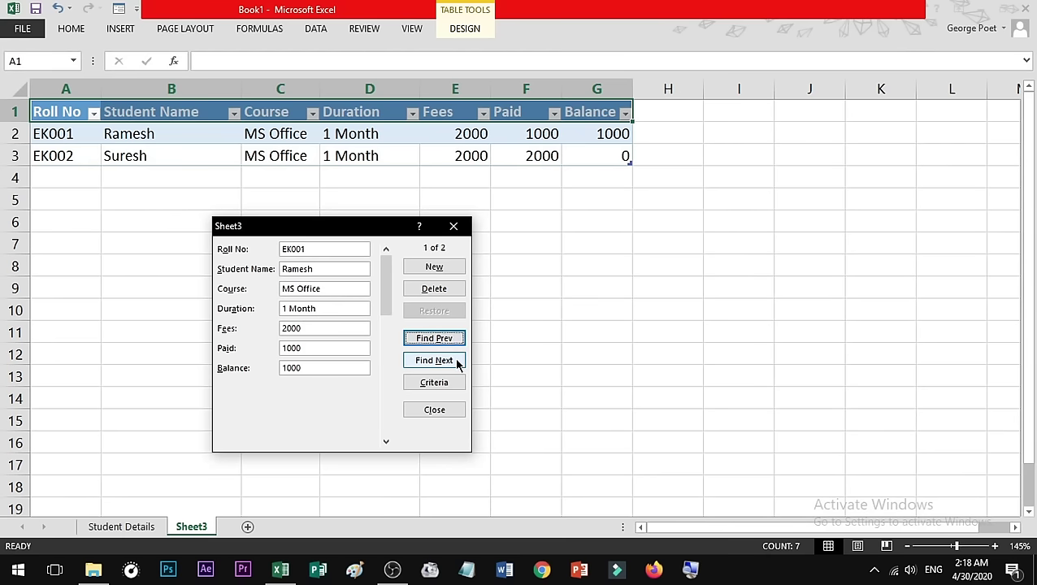
click(456, 363)
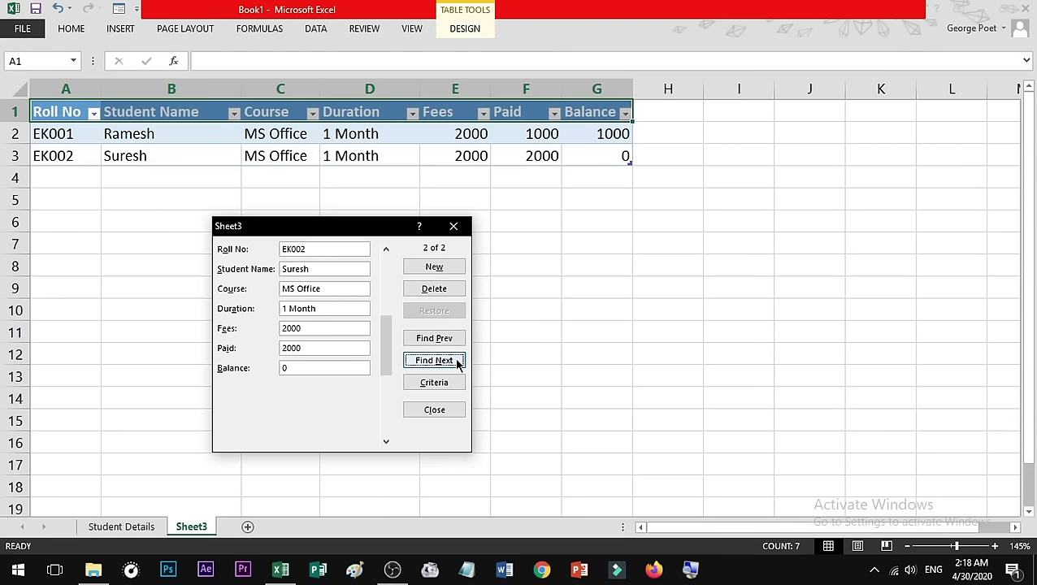
click(452, 409)
click(371, 250)
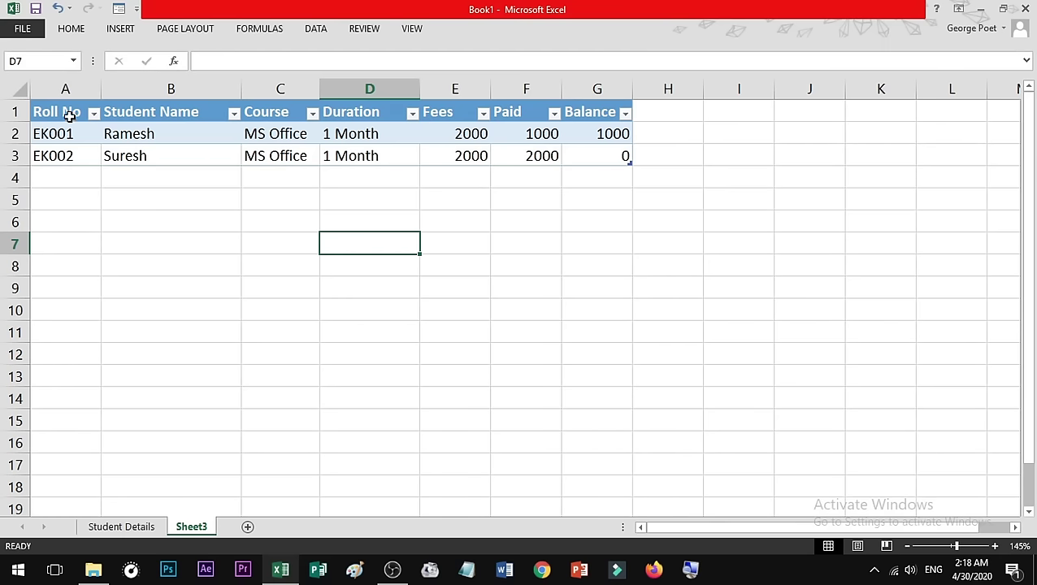
Step: Open and close the data form, then begin renaming Sheet3 to 'Course Details'
drag(70, 117, 576, 112)
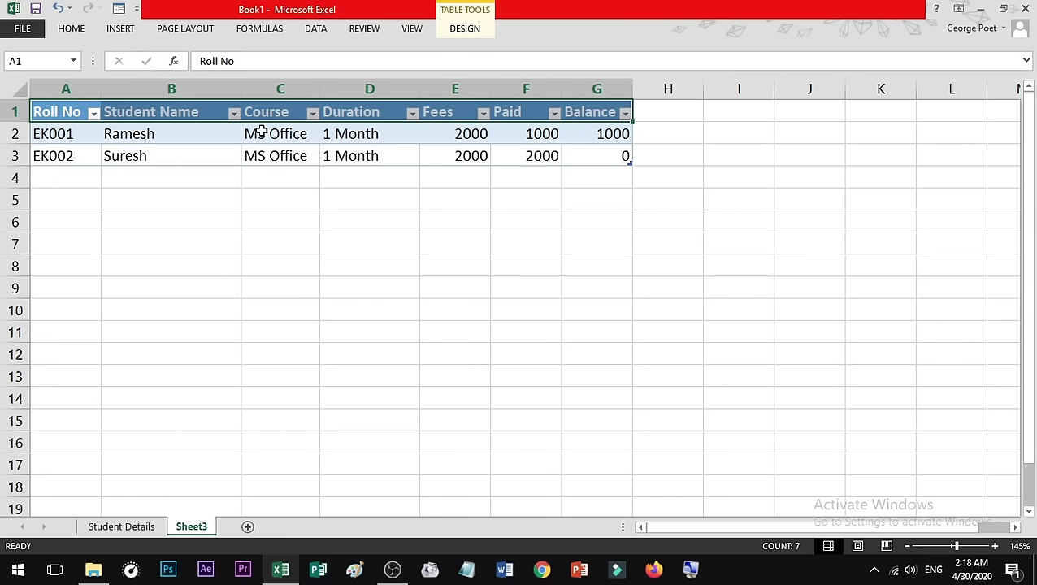
click(122, 9)
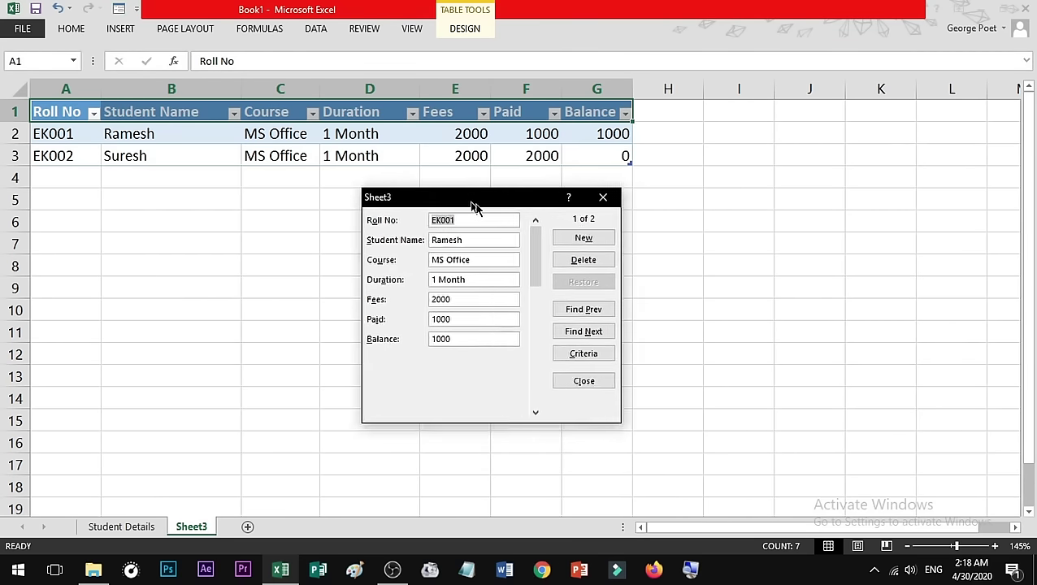
drag(474, 232, 438, 226)
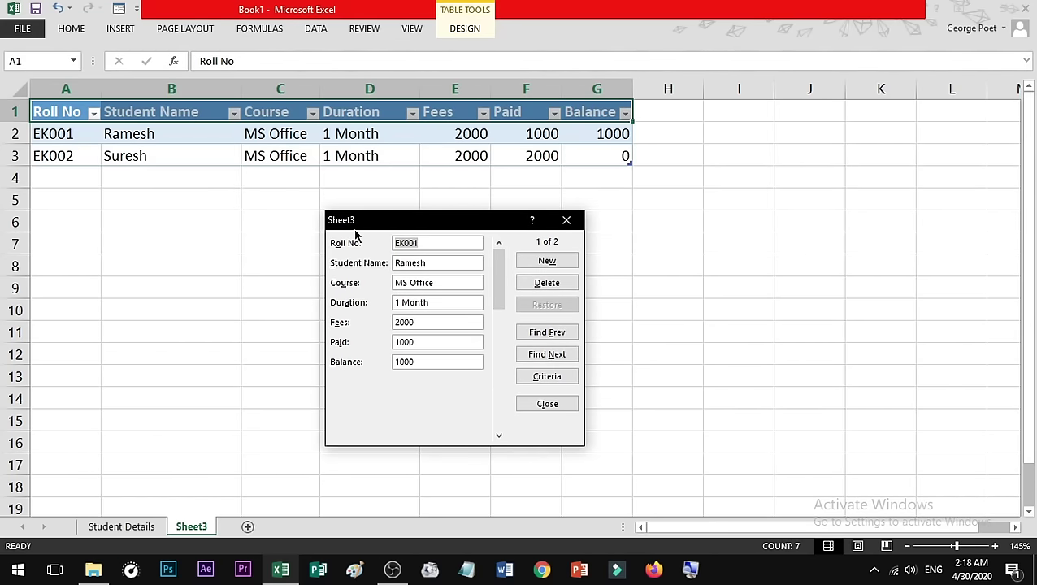
click(541, 405)
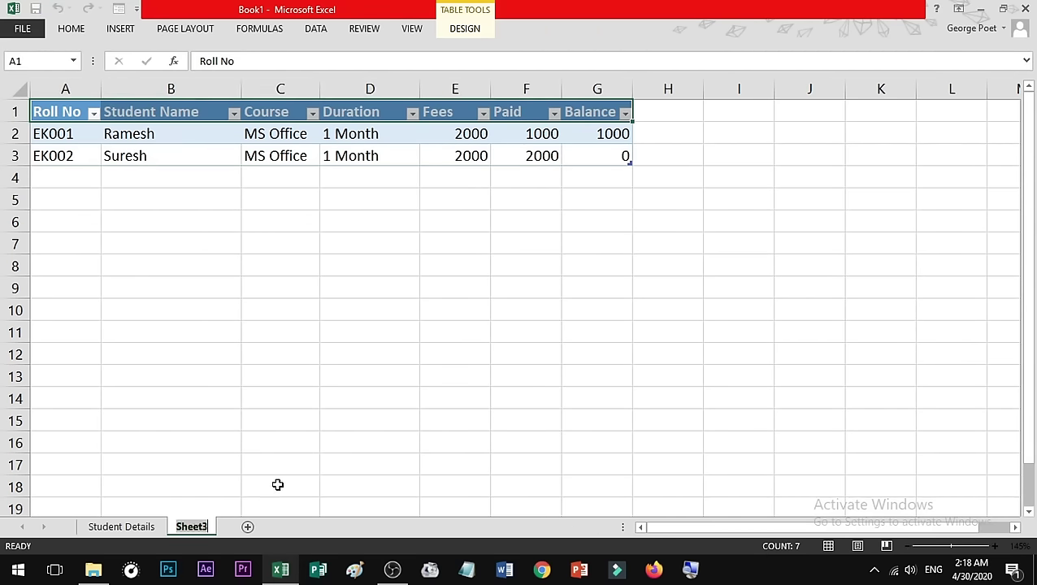
text(C)
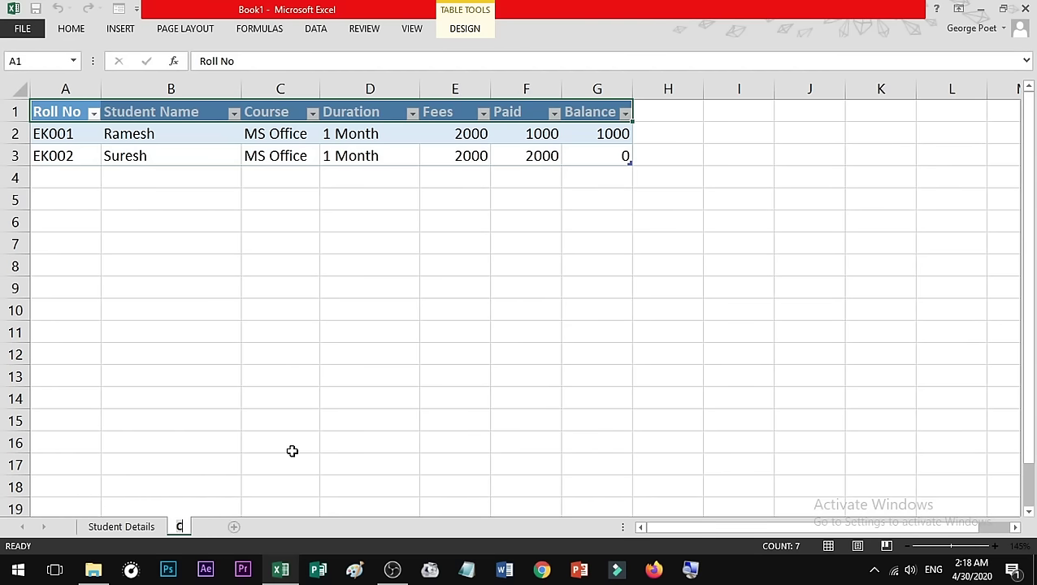
text(ourse Det)
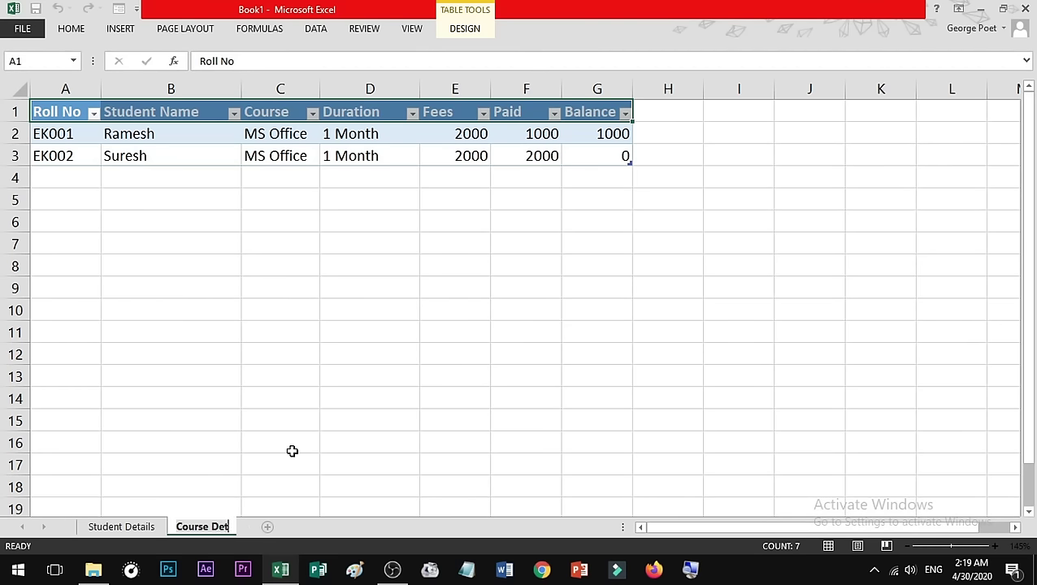
text(ails)
Step: Finish renaming the sheet to Course Details, then reopen the data form on A1:G1
click(292, 449)
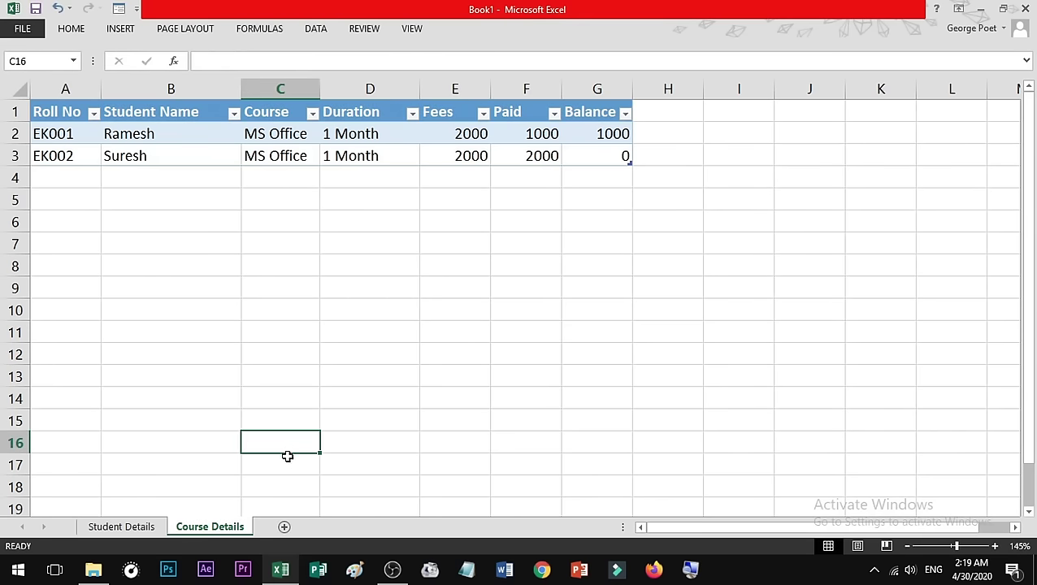
click(131, 112)
click(119, 10)
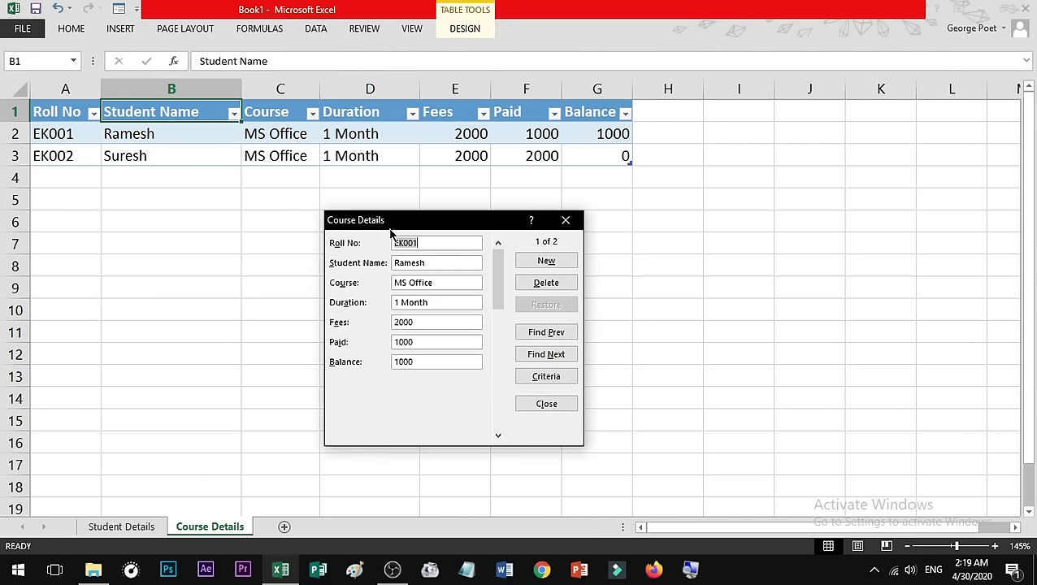
click(529, 406)
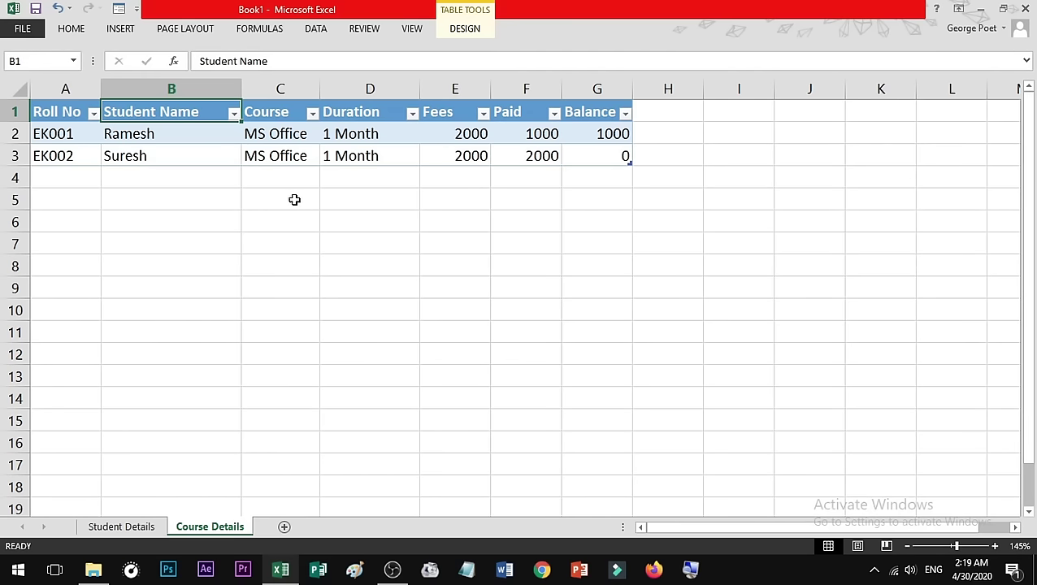
drag(67, 113, 591, 114)
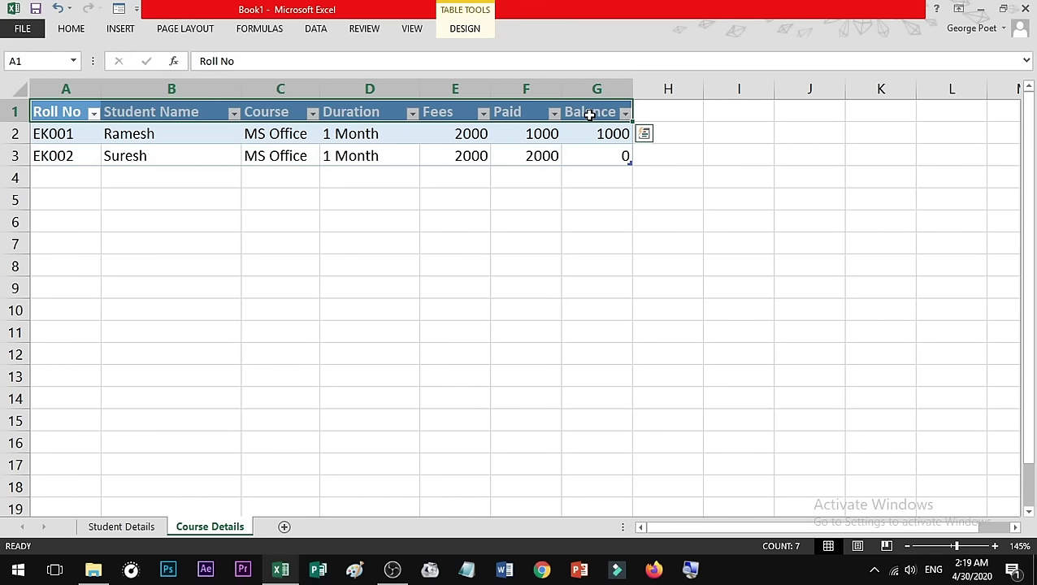
click(126, 8)
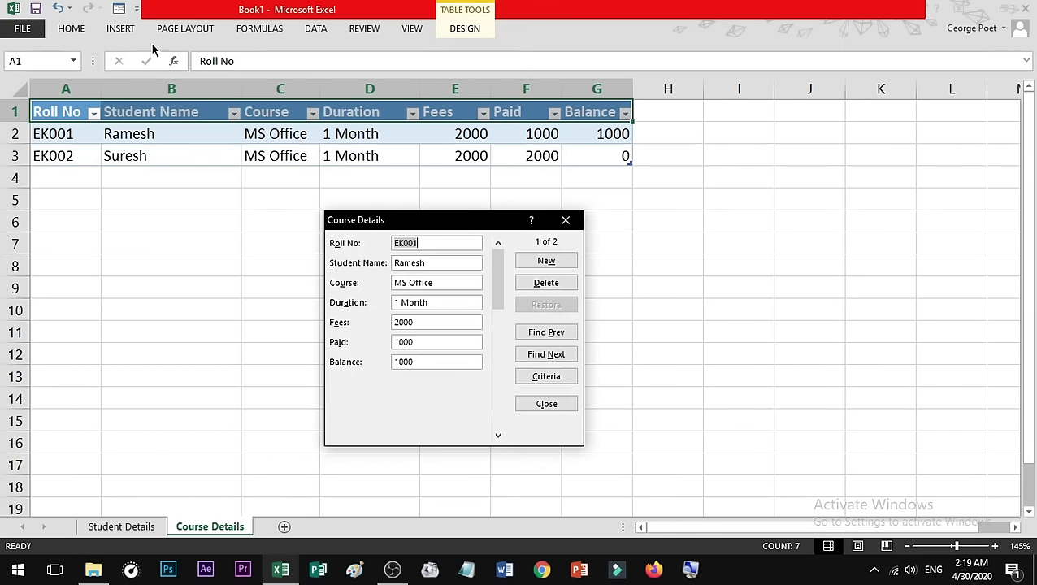